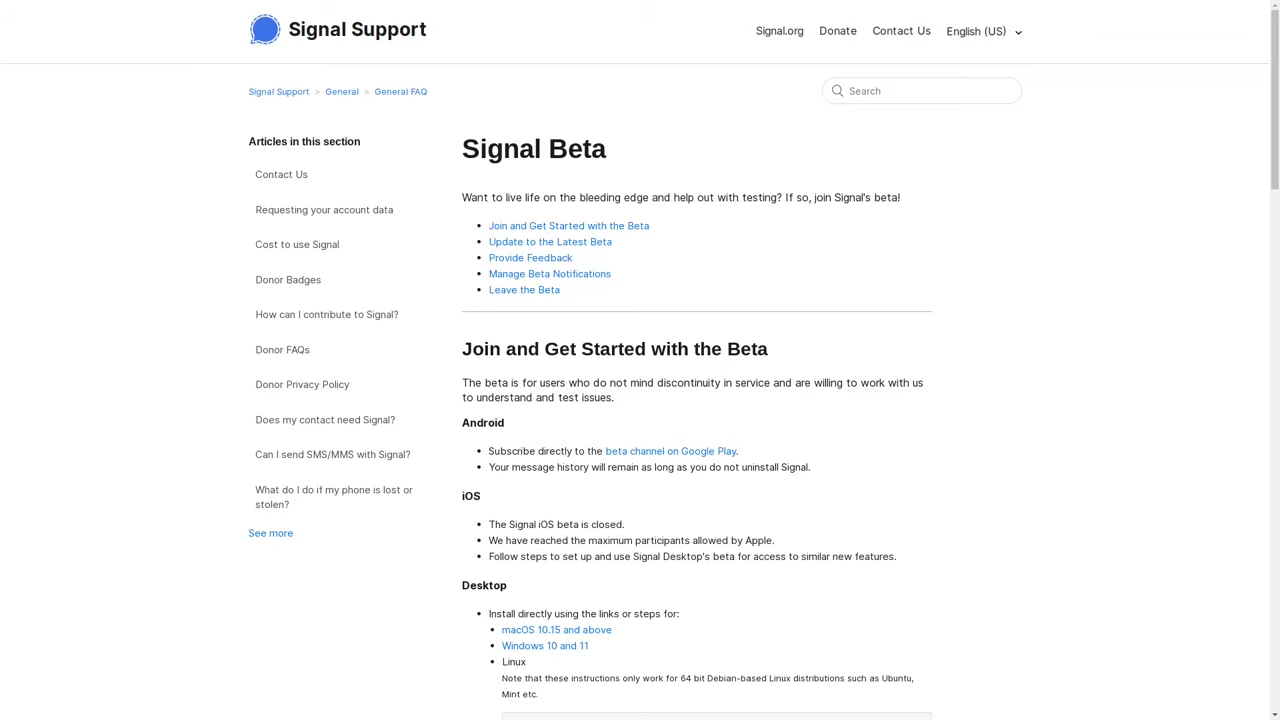
Step: Read through the Signal Beta support article, from the desktop installation commands to the feedback, notification and leaving instructions
scroll(640, 360, down, 6)
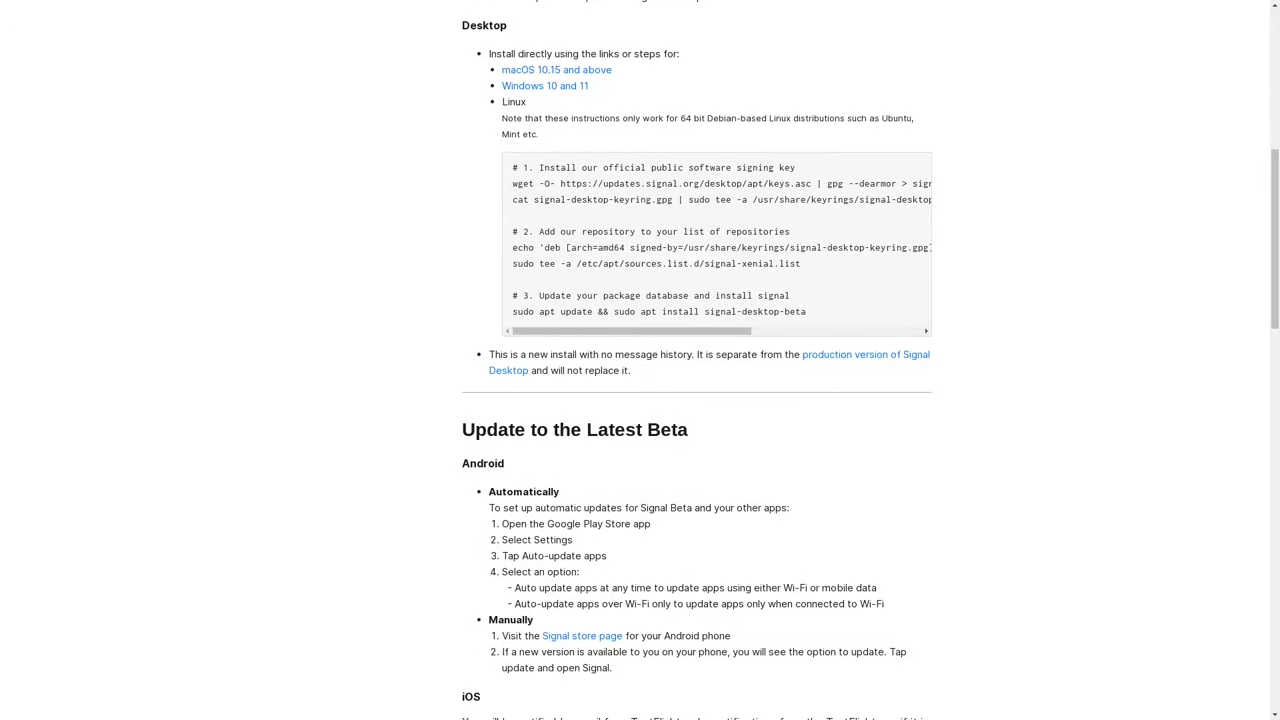
scroll(640, 360, down, 6)
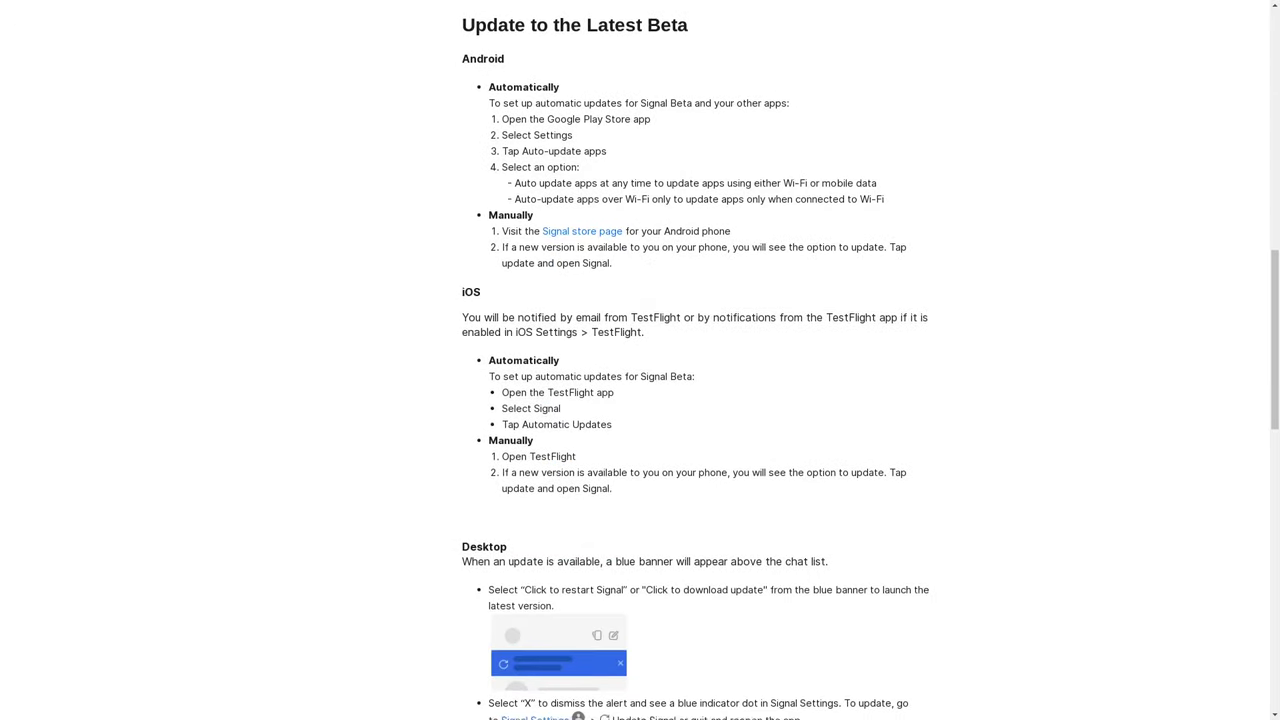
scroll(640, 360, down, 5)
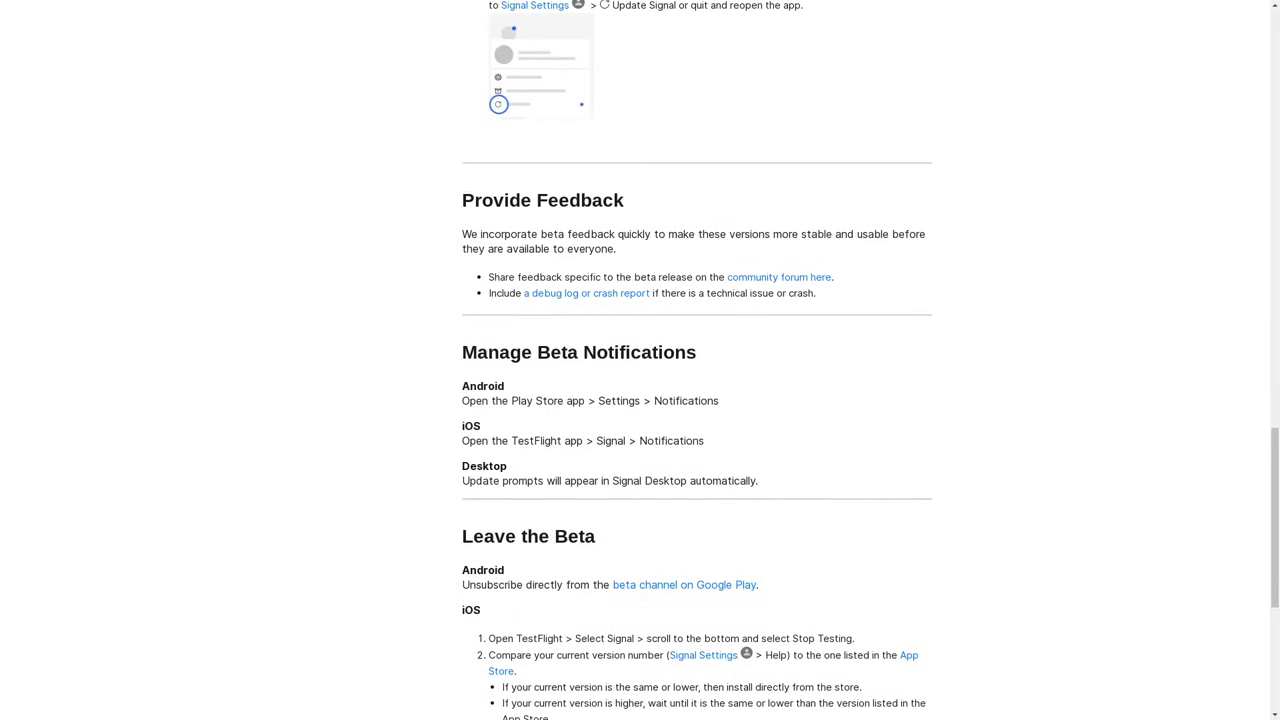
scroll(640, 360, down, 3)
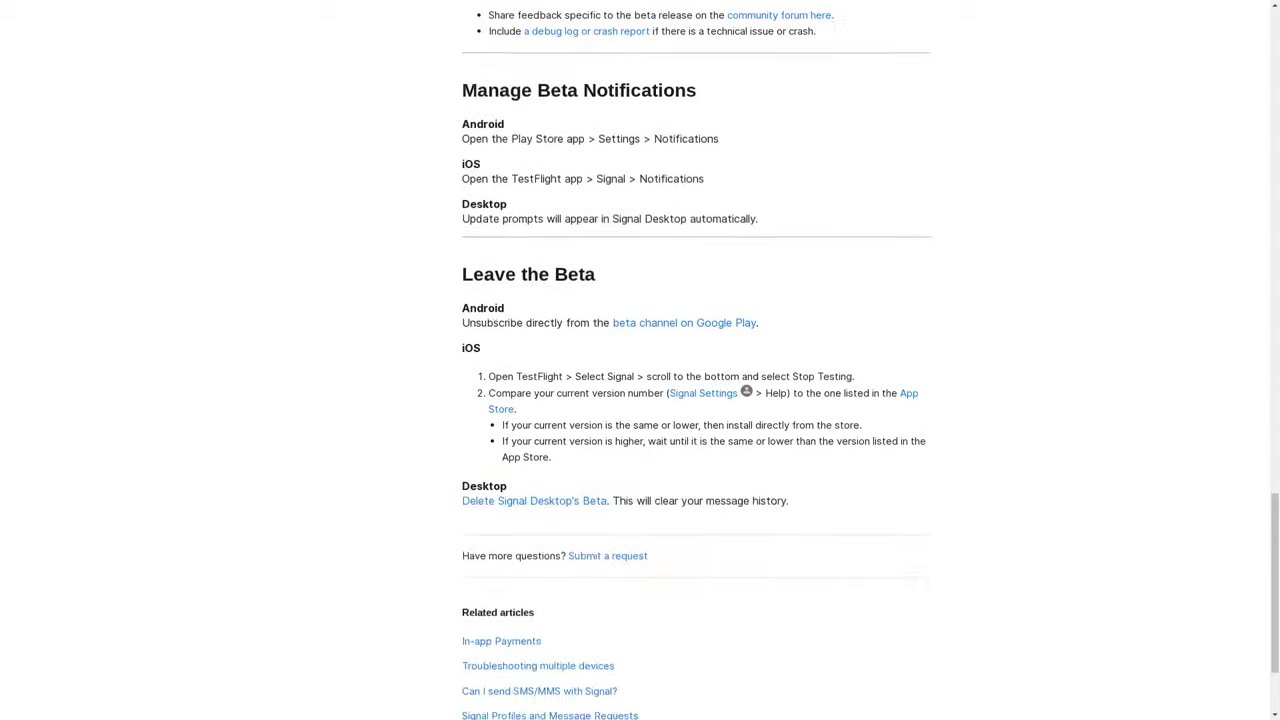
key(Home)
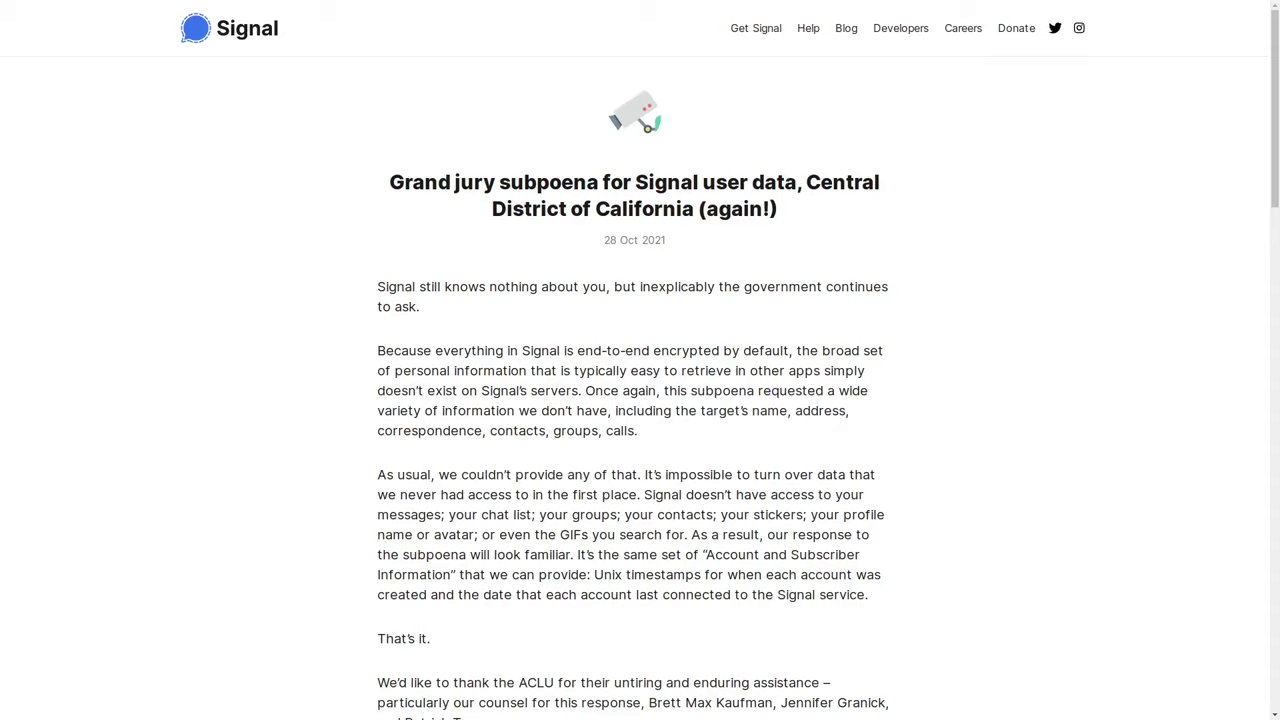
Step: Review the Signal blog post on the Central District of California grand jury subpoena, including the embedded subpoena and response letter
scroll(640, 400, down, 10)
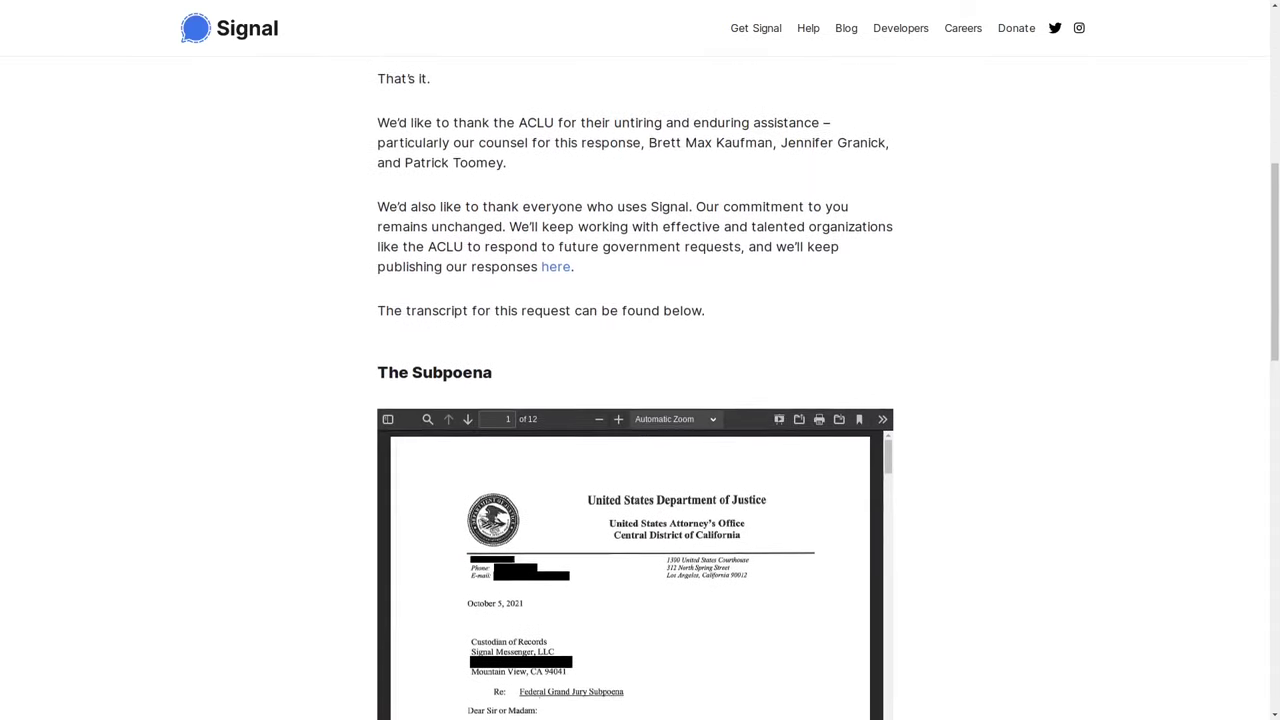
scroll(640, 400, down, 3)
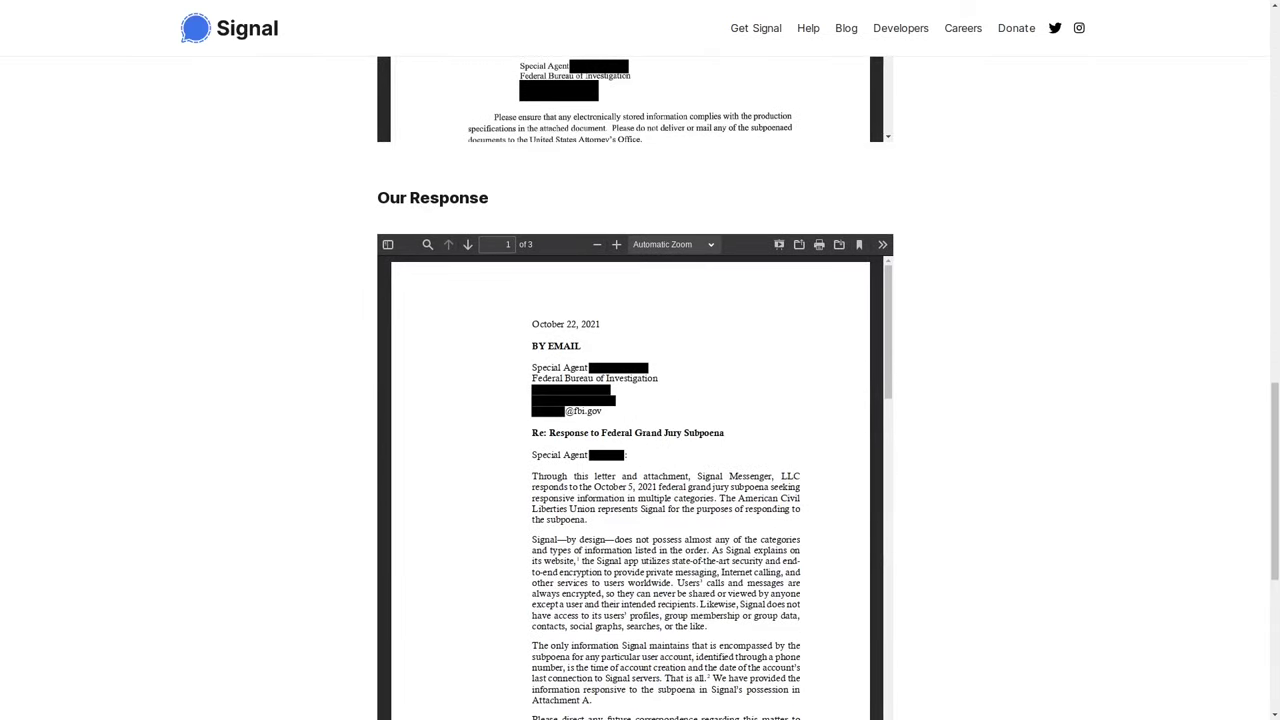
click(779, 244)
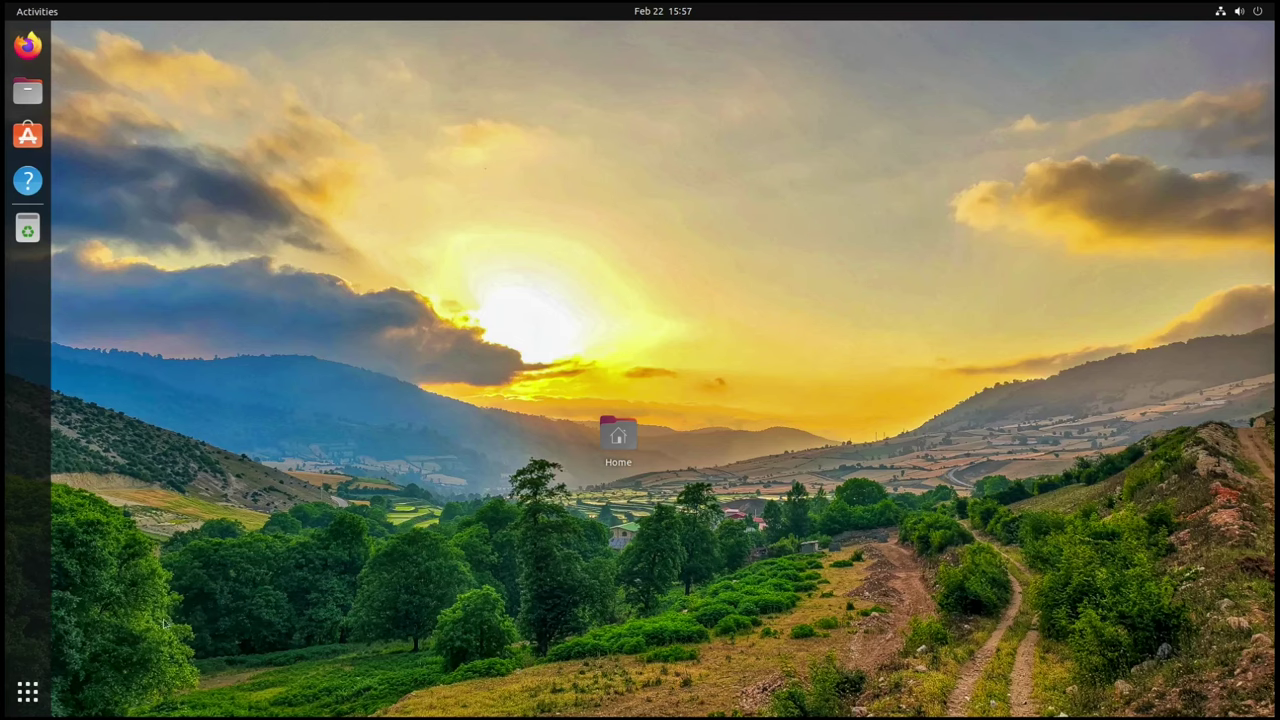
Step: Search the installed applications for "sign" and launch Signal Beta
click(28, 700)
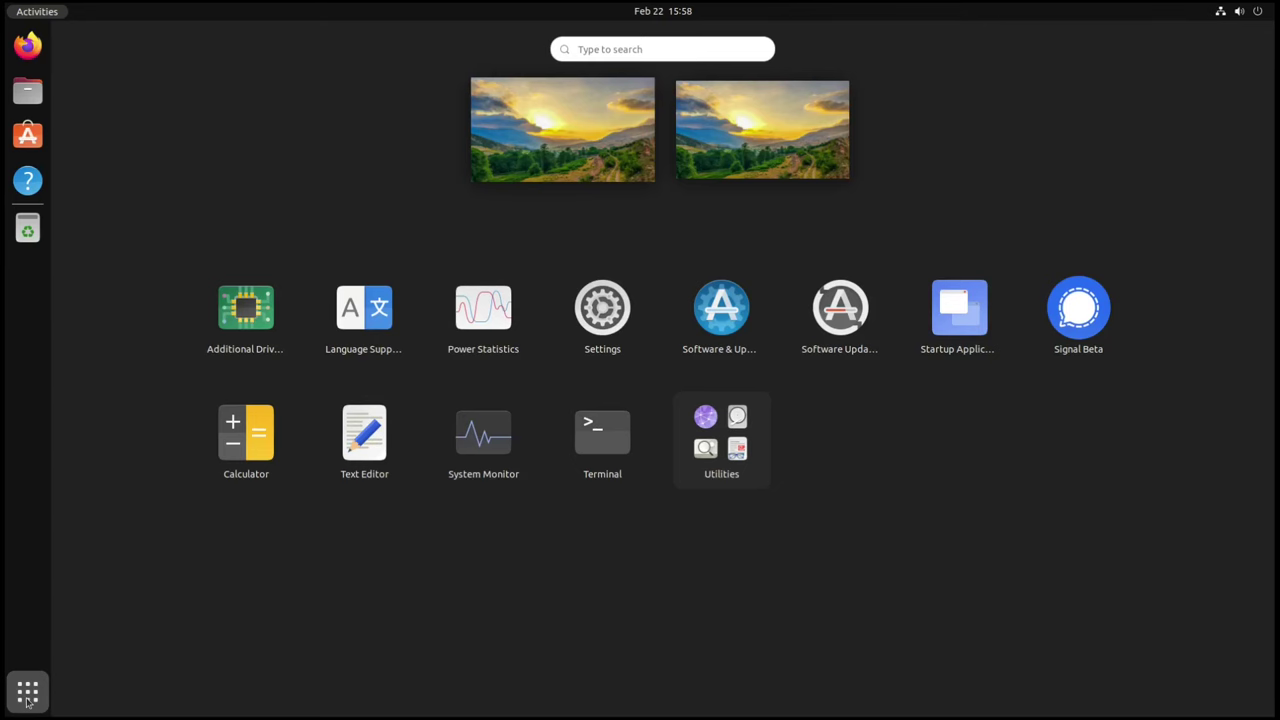
text(sign)
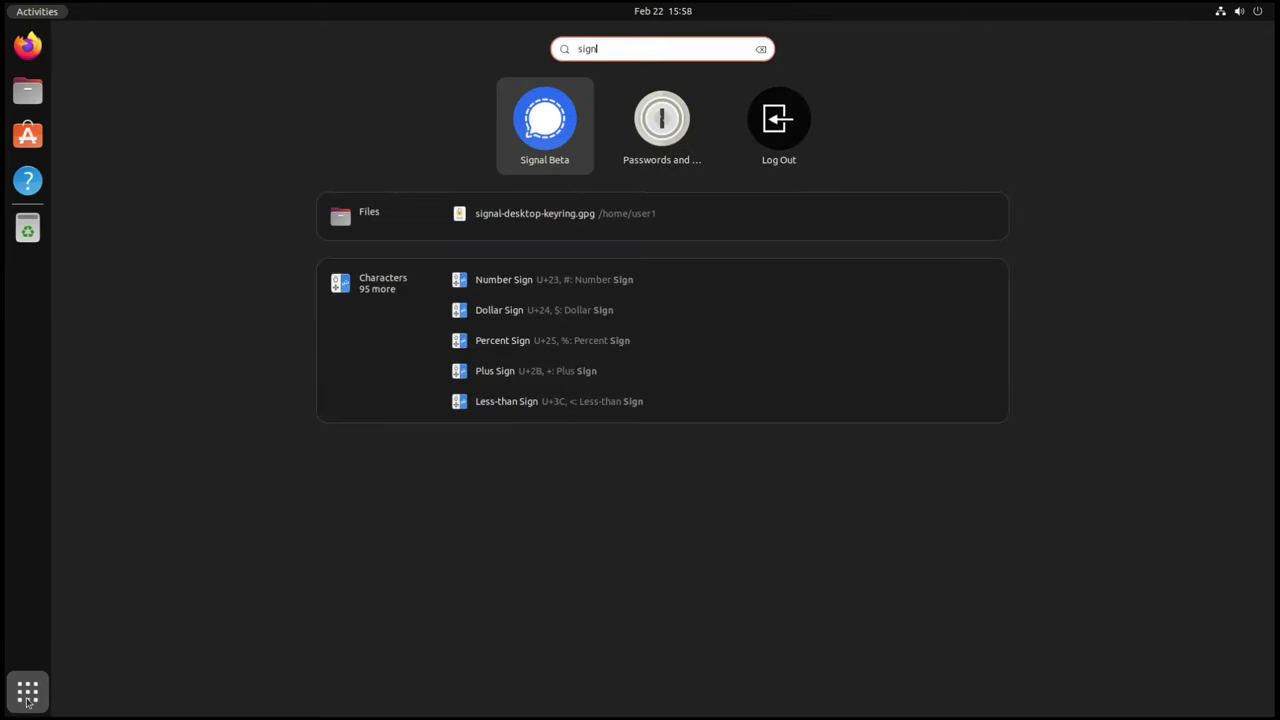
click(545, 120)
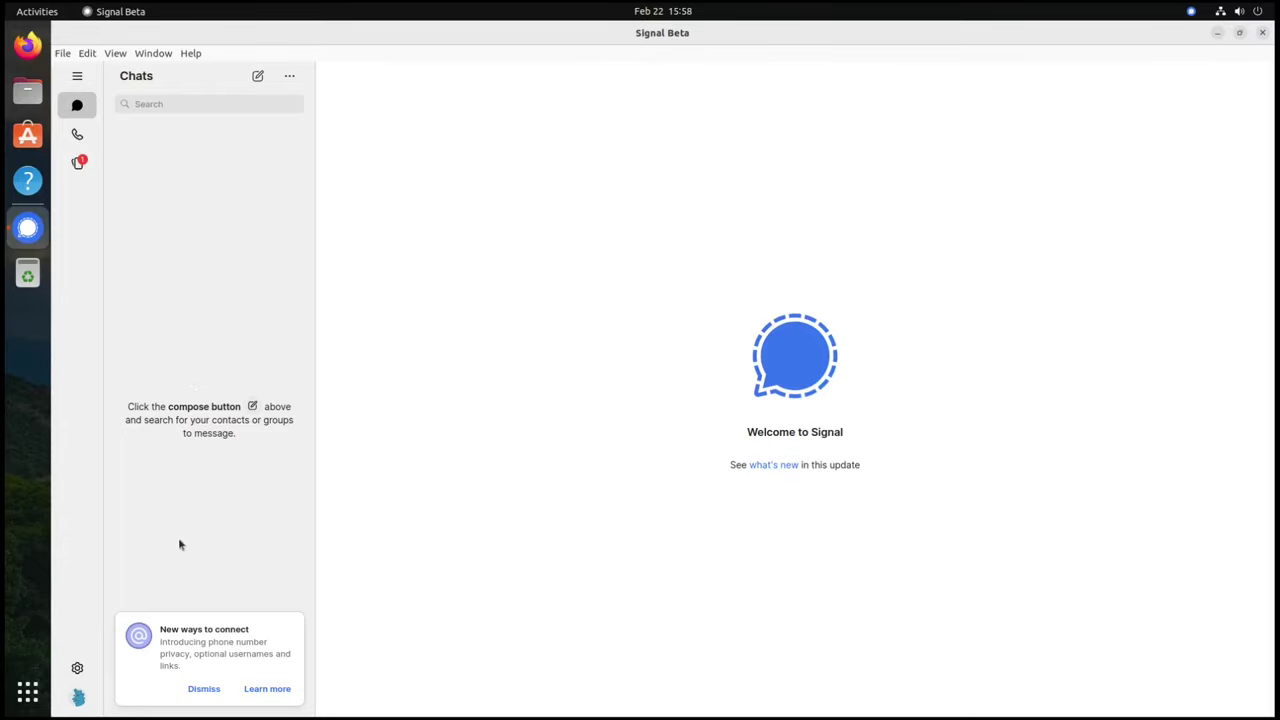
Step: In the phone number privacy preferences, set who can find me by number to Nobody and close the preferences
click(78, 670)
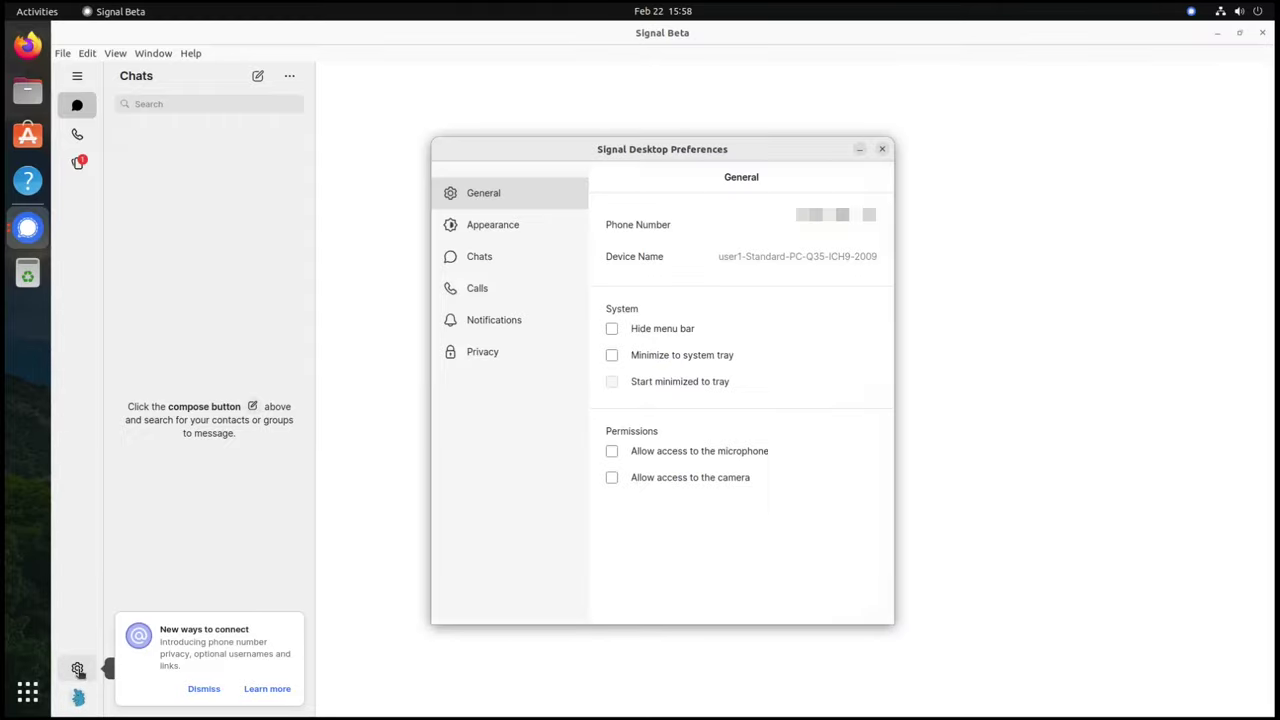
click(490, 355)
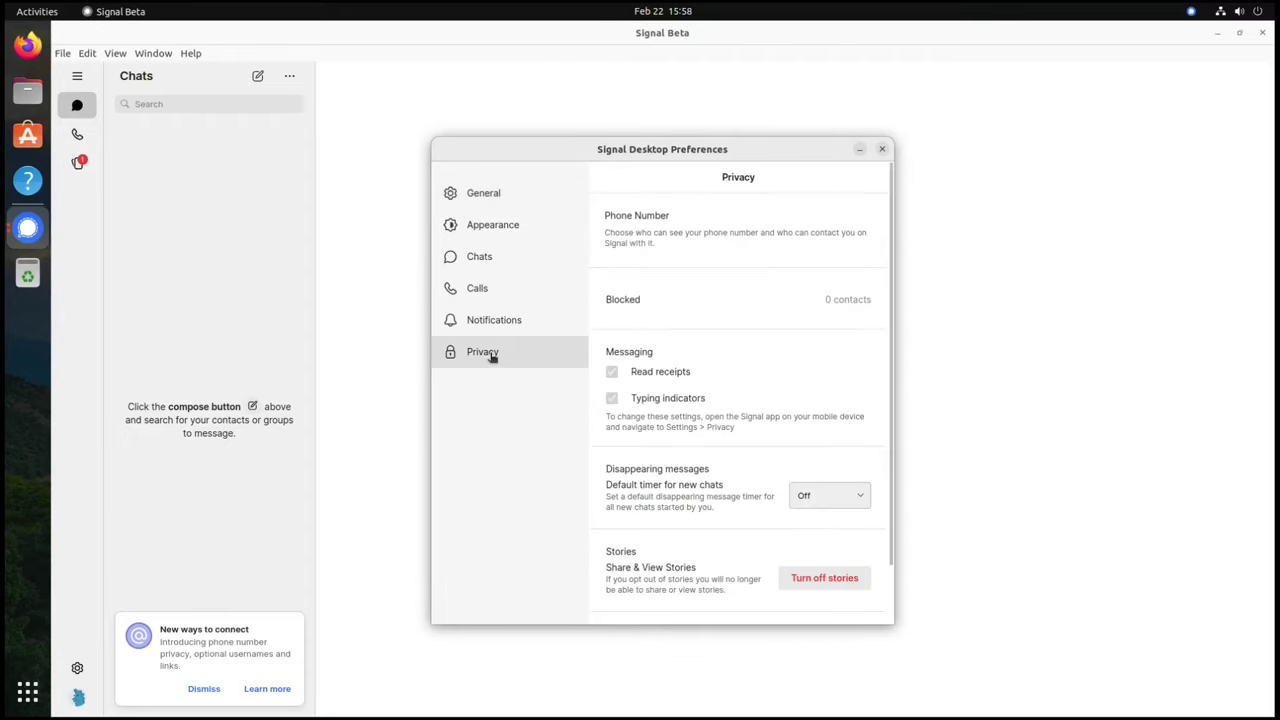
click(667, 230)
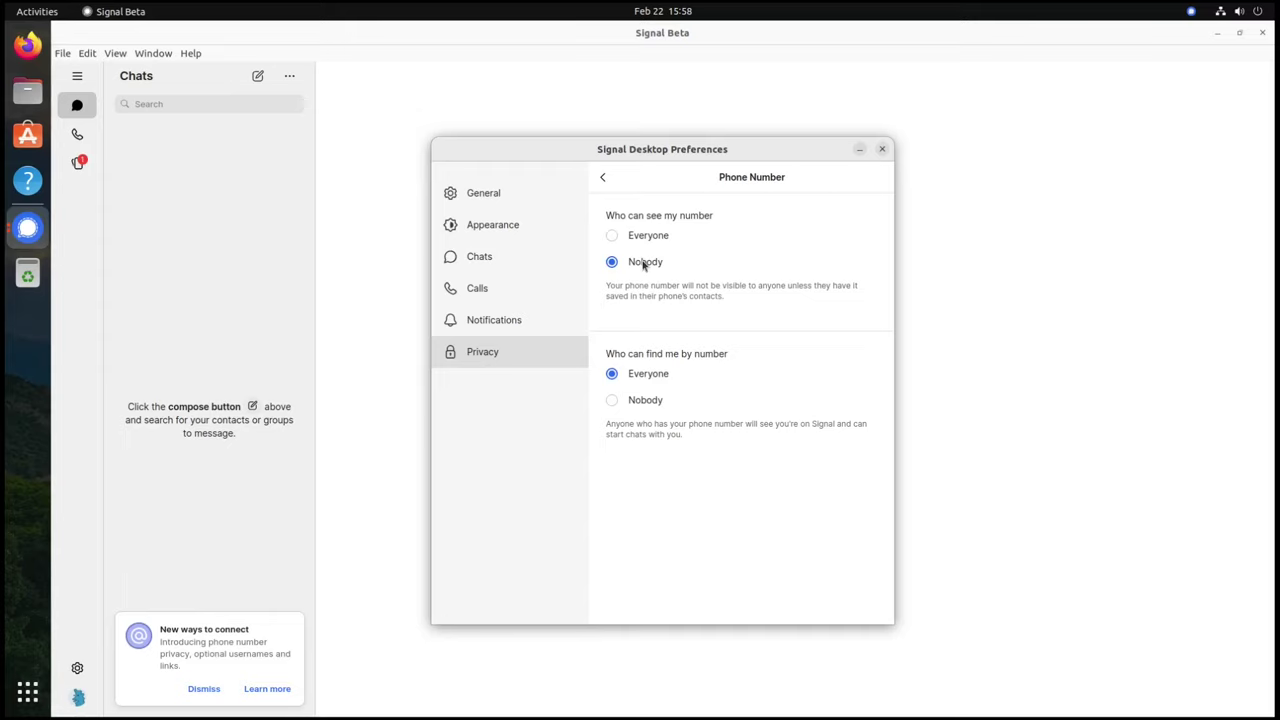
click(643, 401)
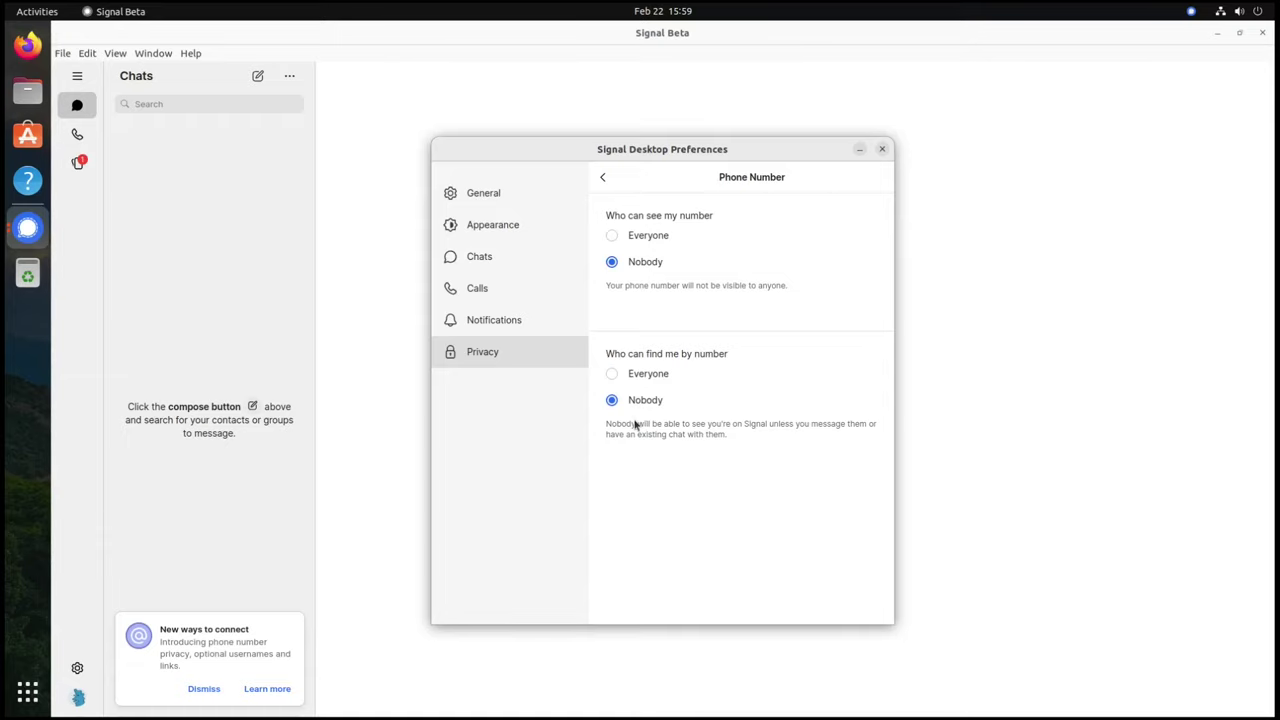
click(882, 150)
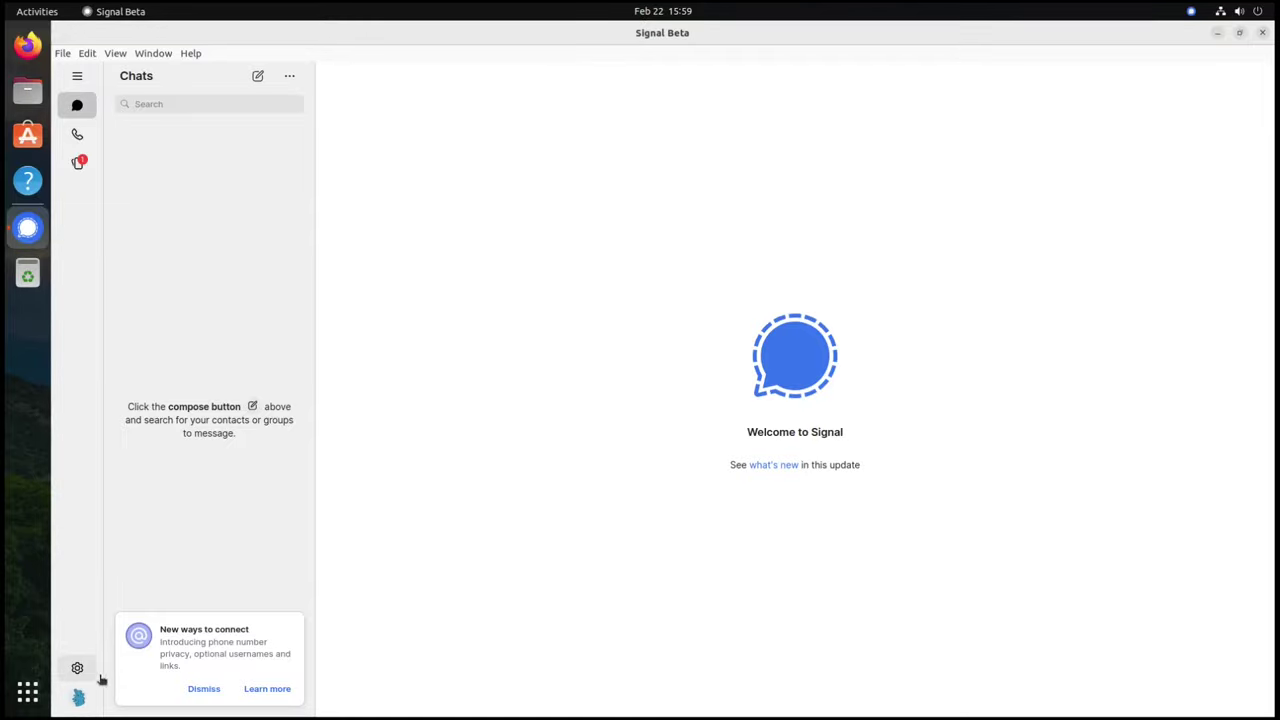
Step: Open the profile's username setup, ready for entering a username
click(79, 699)
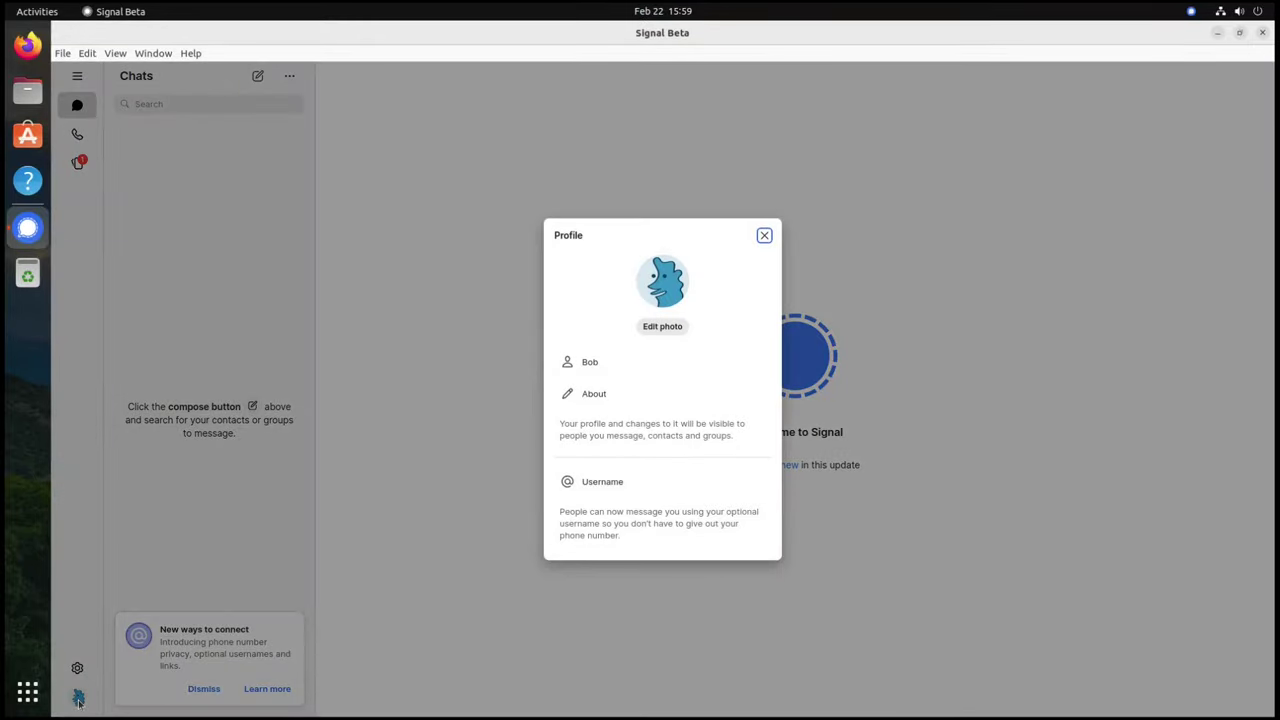
click(626, 484)
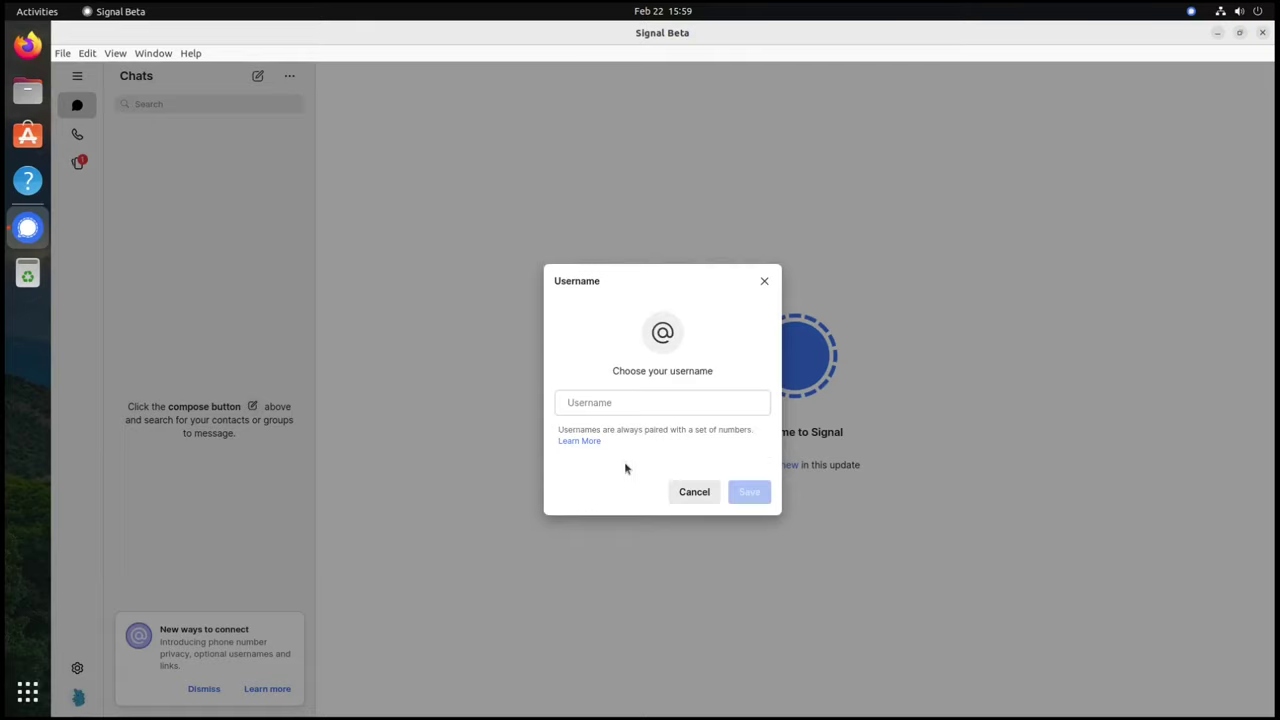
click(628, 404)
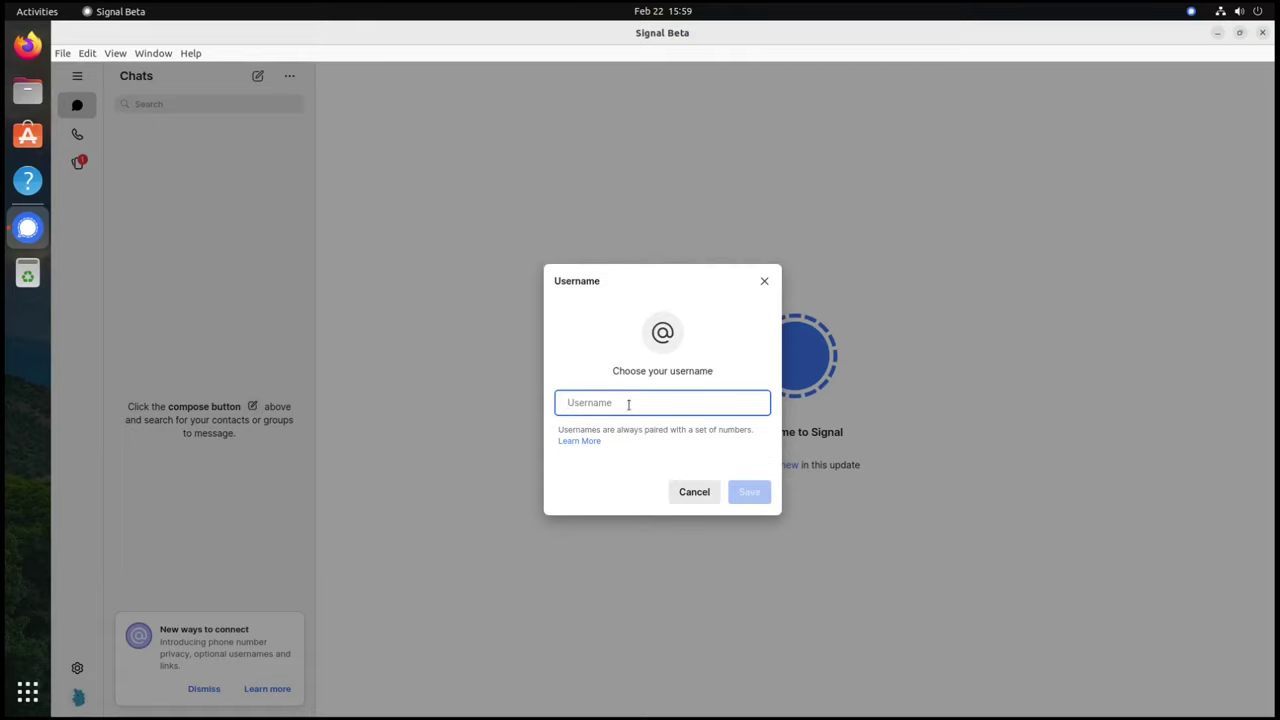
Step: Try short usernames with digits and special characters, ending with m_bo
text(bo)
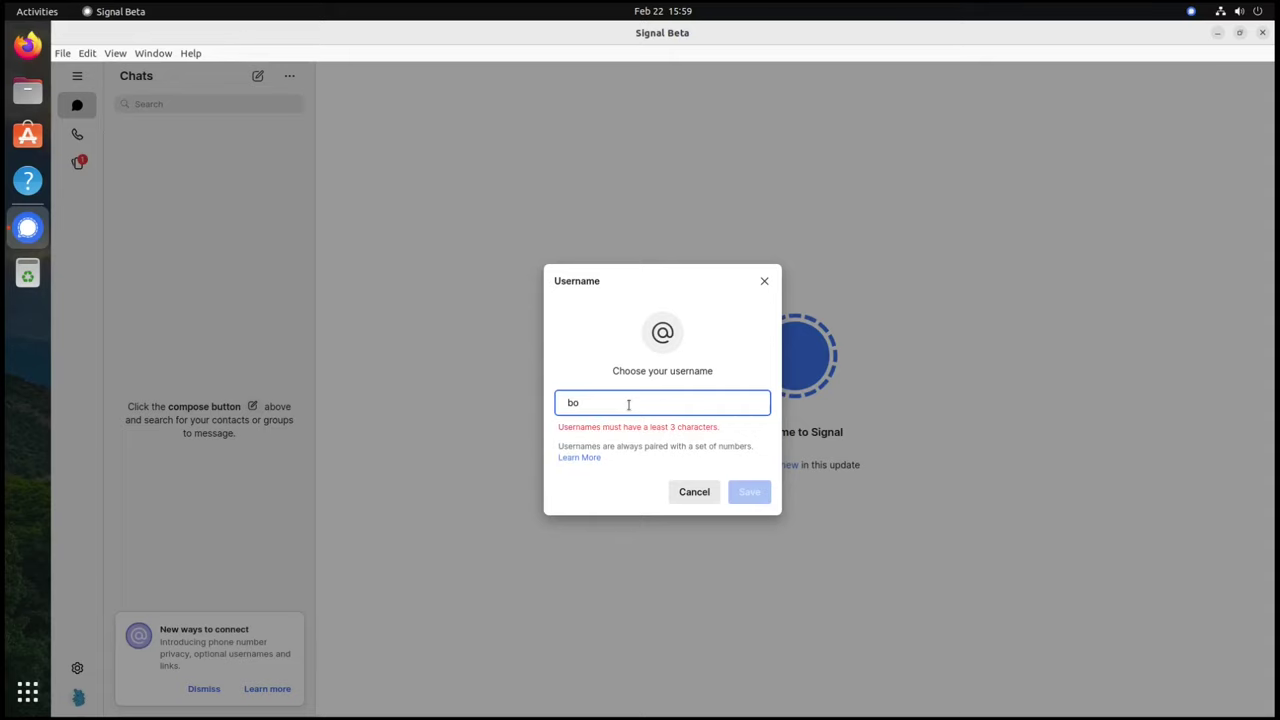
text(1$)
key(BackSpace)
text(_)
key(BackSpace)
text(m_)
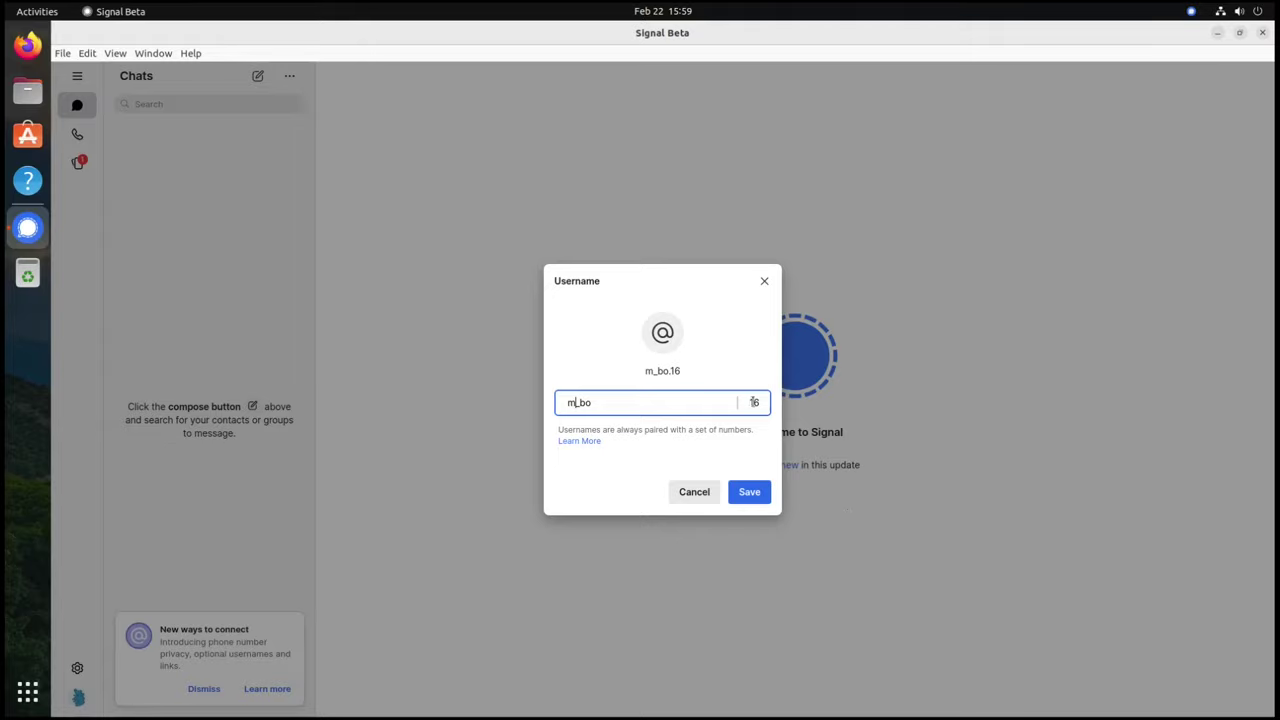
Step: Try the username asdf with the longer number suffix 111111166
double_click(690, 398)
text(asdf)
text(111111166)
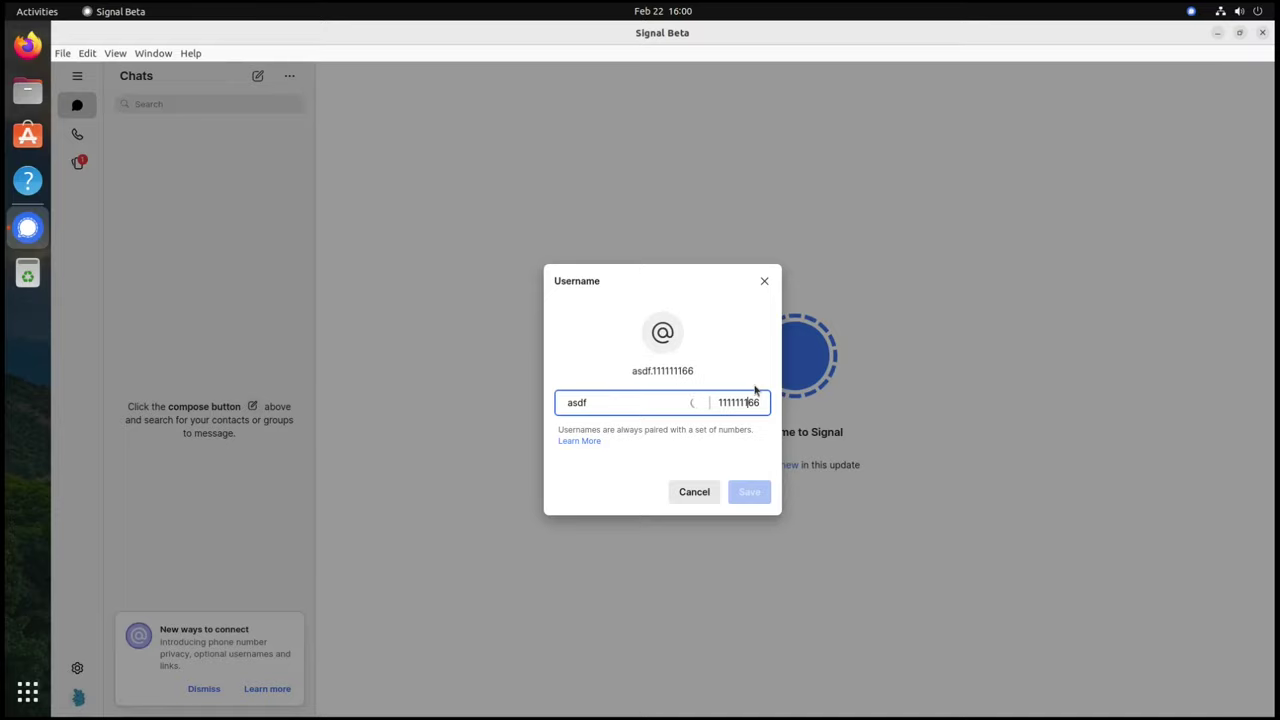
key(Left)
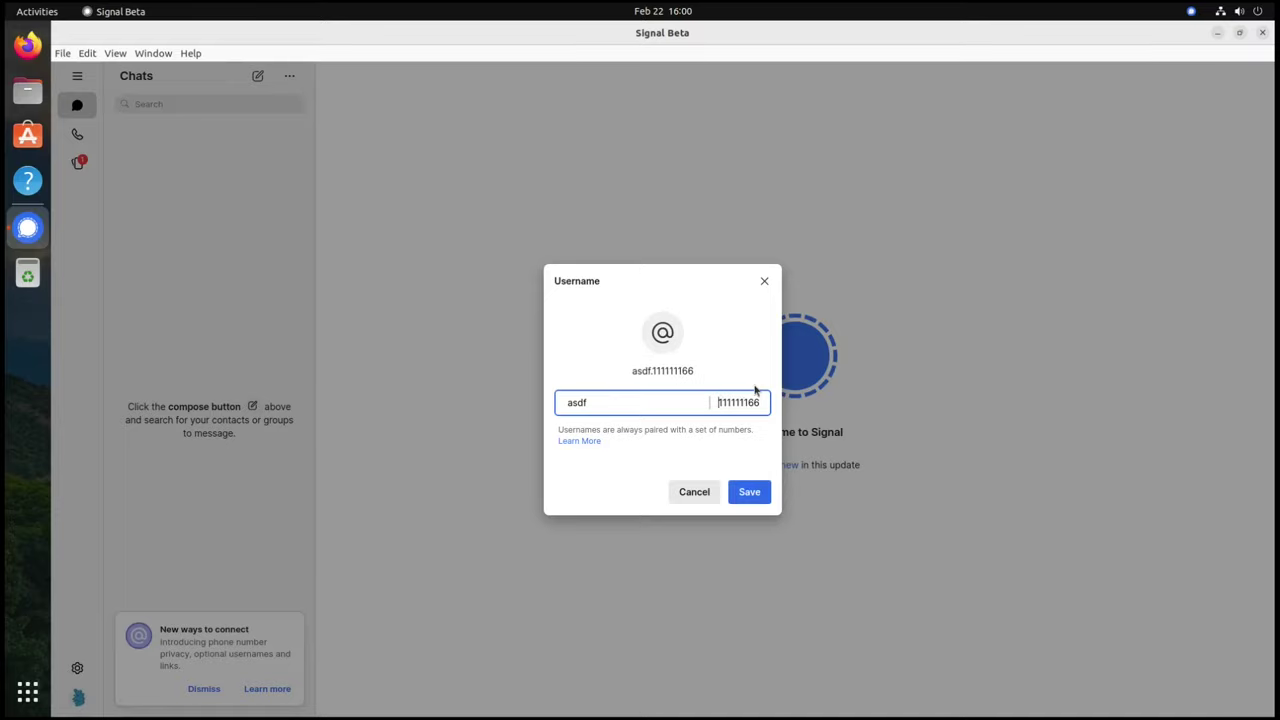
key(Home)
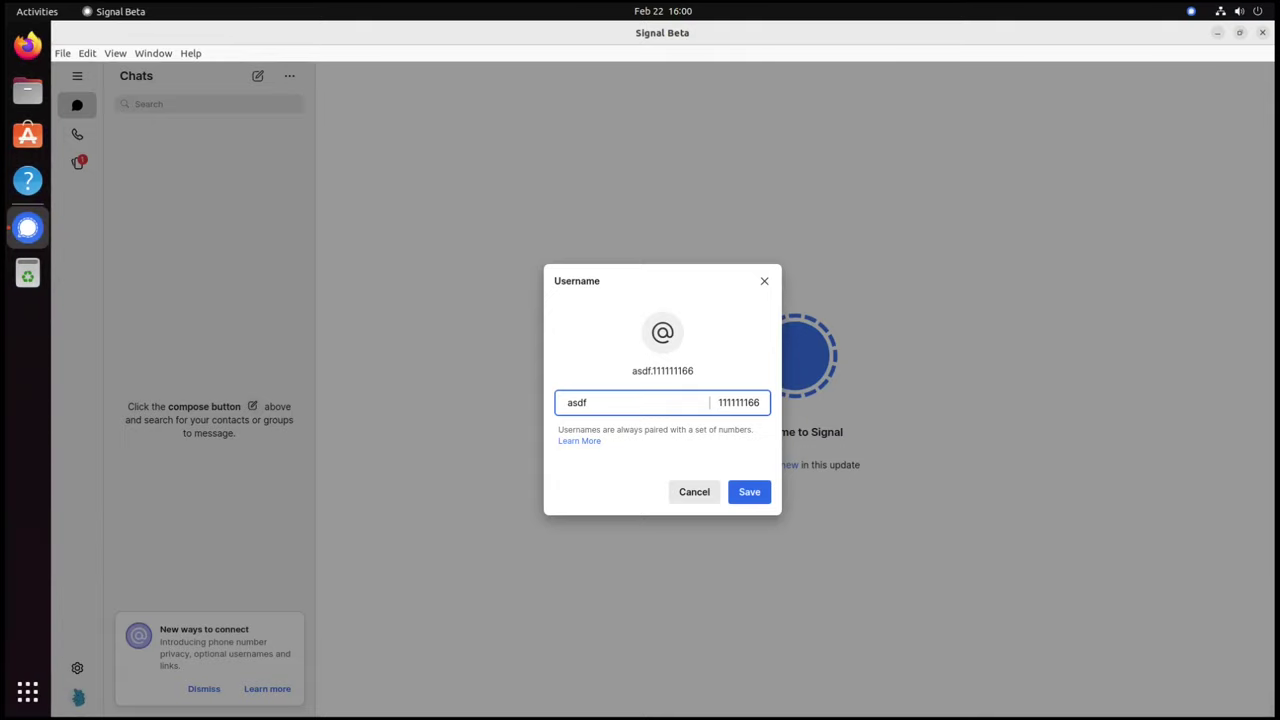
Step: Replace the trial entry with the profile's first name as username, use the number suffix 92, and save it
double_click(627, 407)
text(bob)
key(Tab)
text(92)
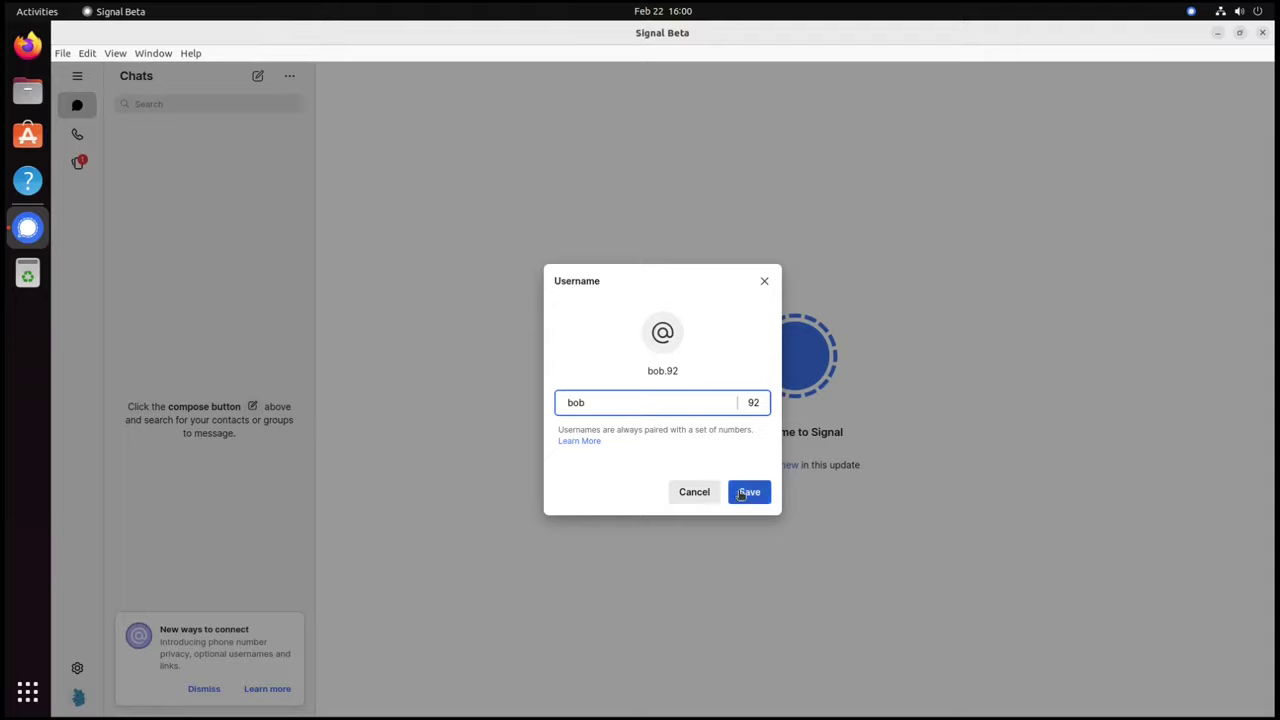
click(747, 492)
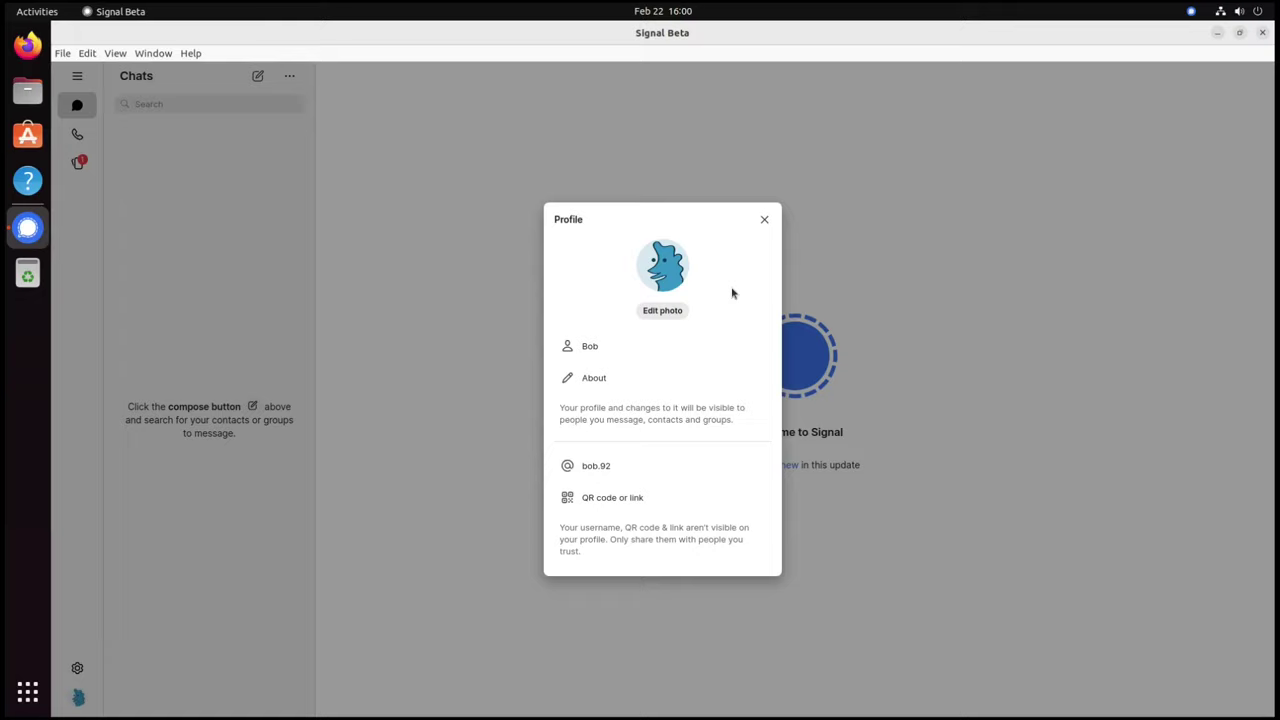
Step: View the QR code and shareable link for the saved username, highlight the link text, and close the dialog
click(609, 509)
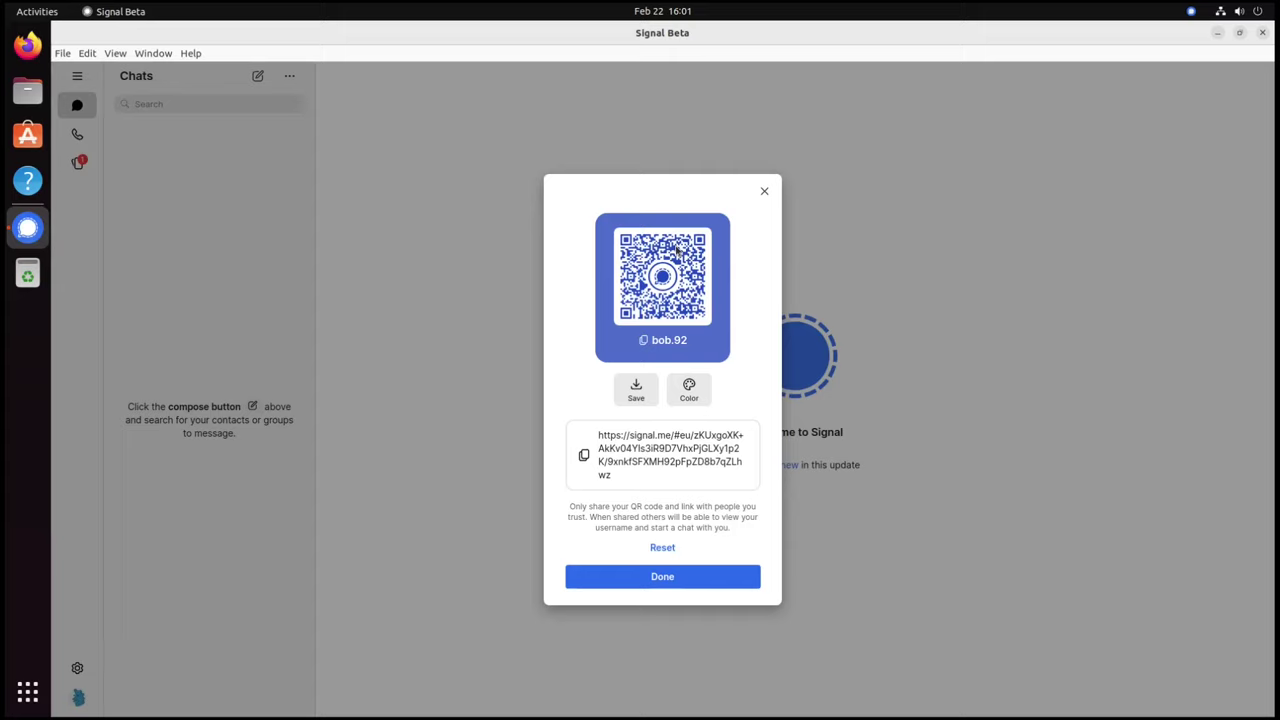
drag(640, 480, 591, 434)
click(617, 441)
click(765, 193)
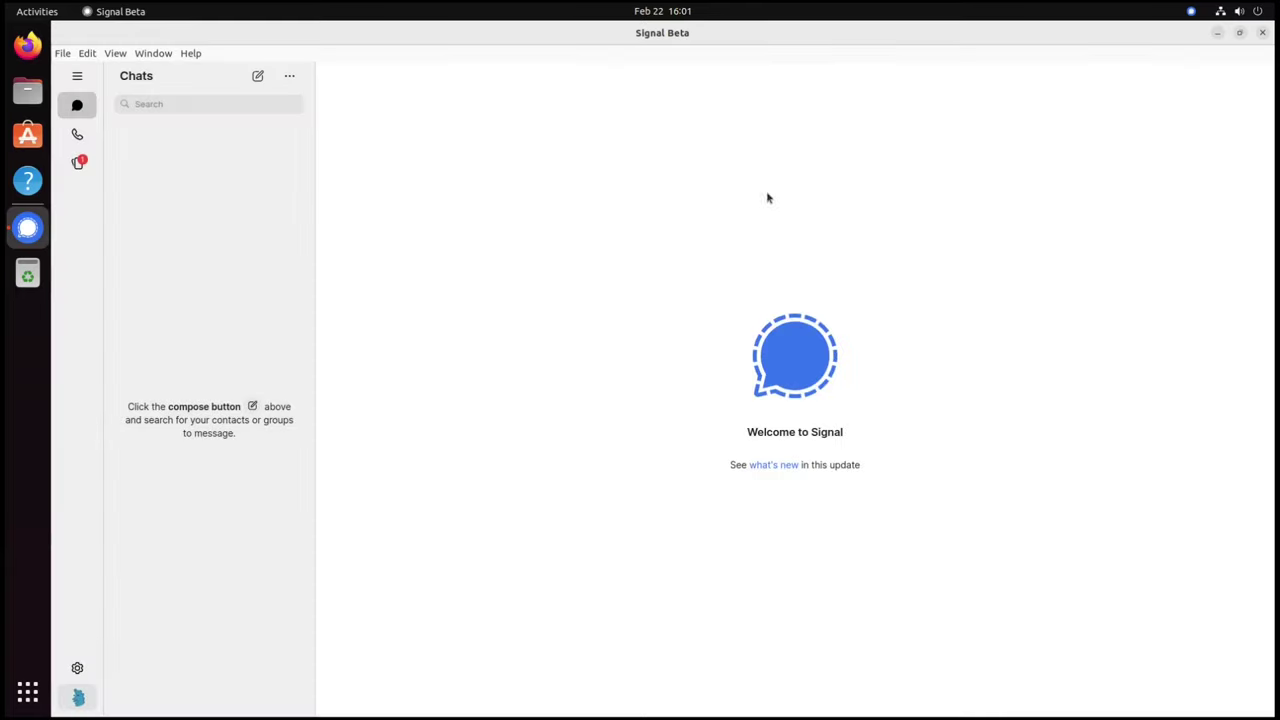
Step: Change the profile's username to a different first name with suffix 89, confirm resetting the link, and view the new QR code
click(78, 698)
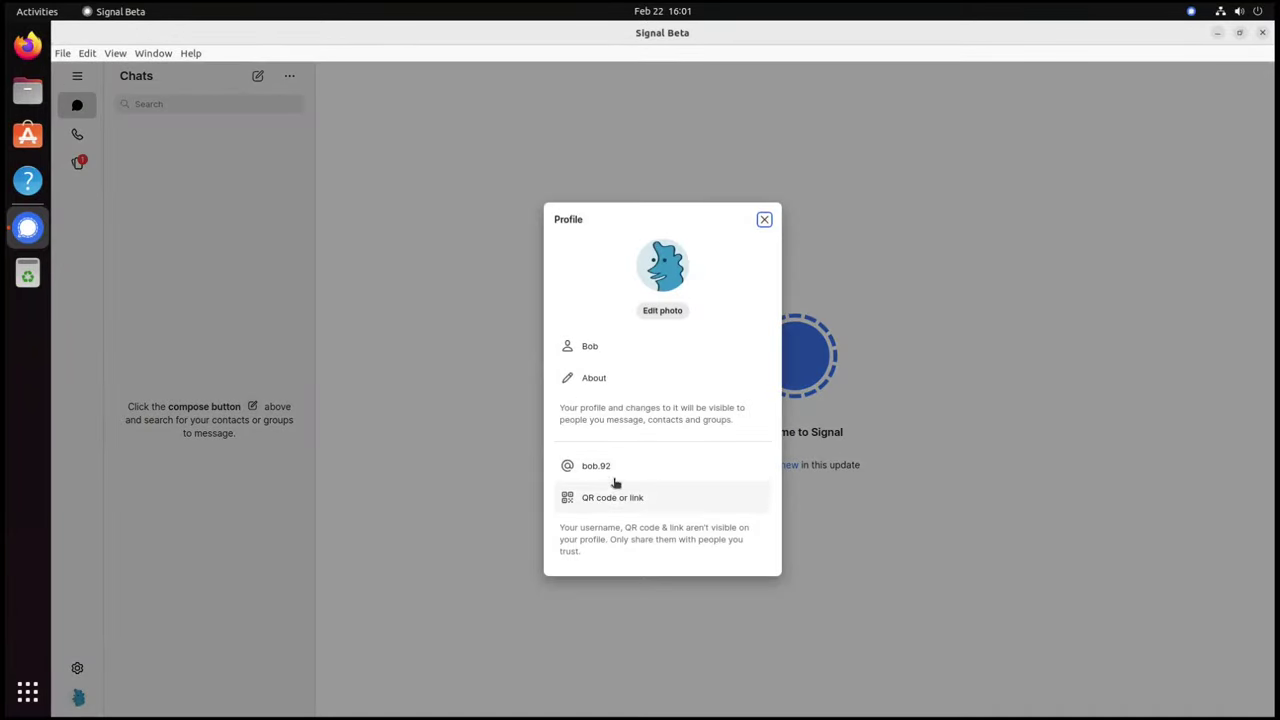
click(616, 470)
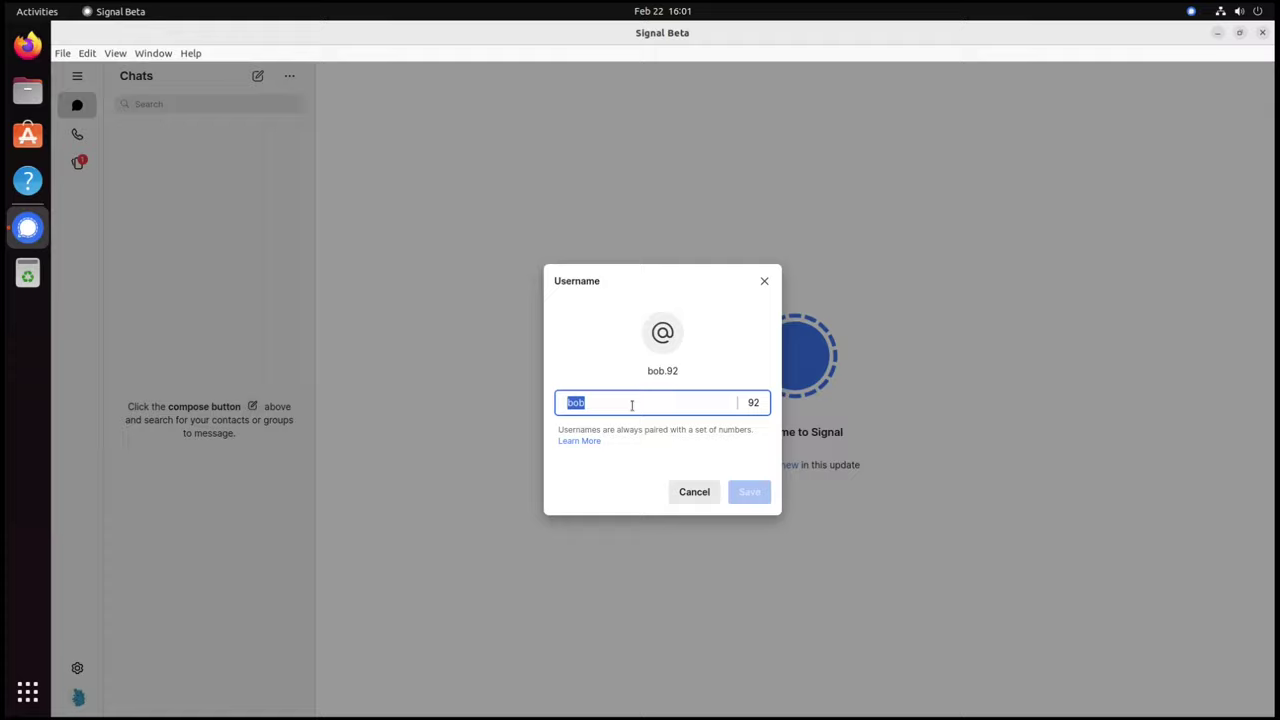
text(alice)
click(748, 404)
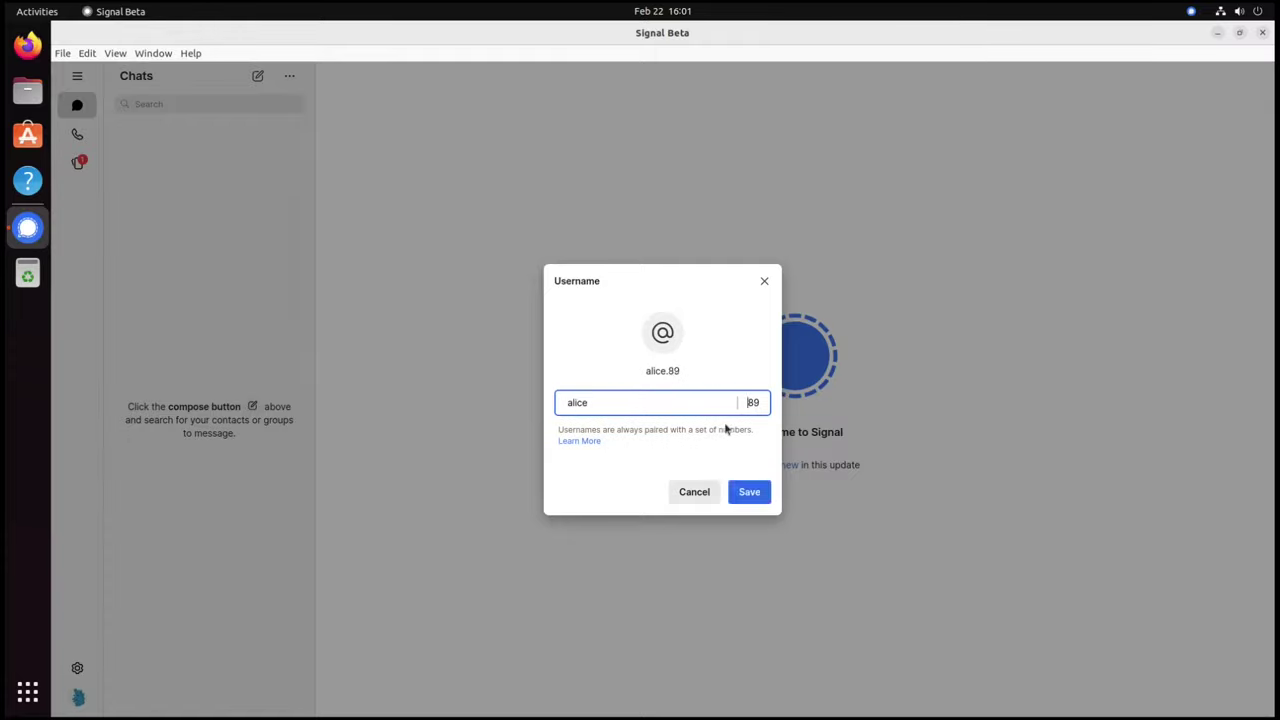
click(750, 491)
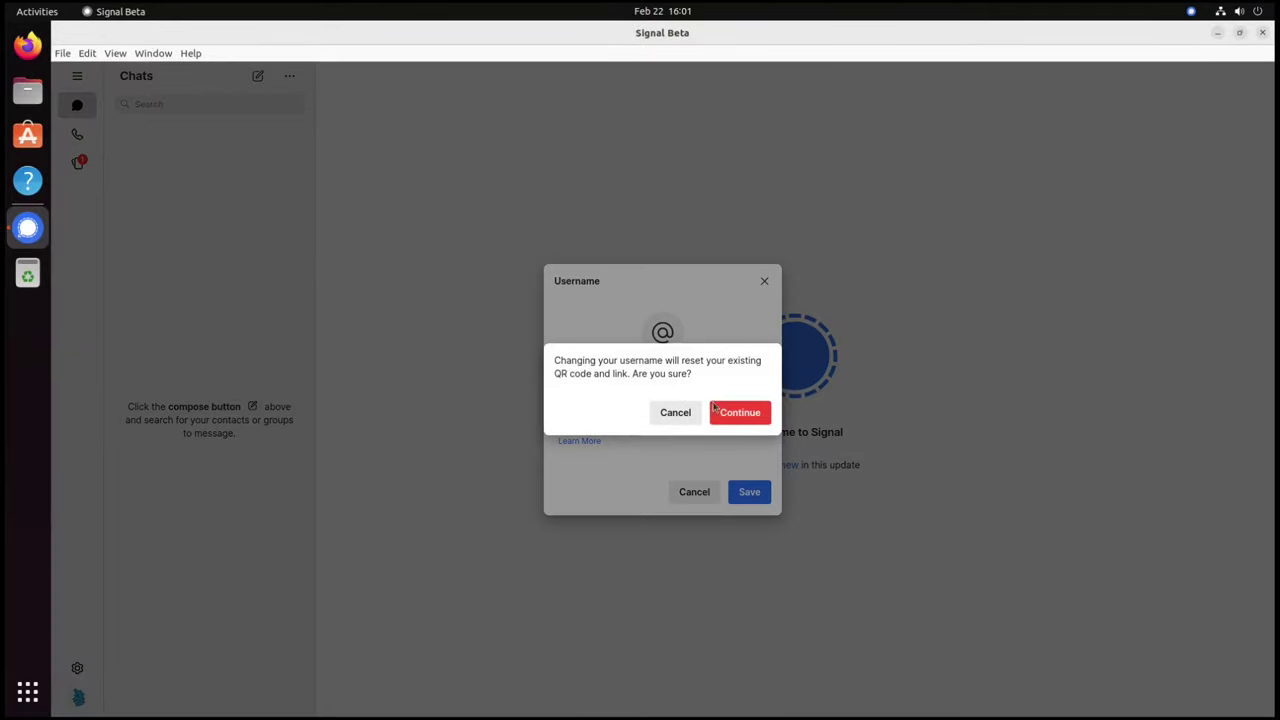
click(716, 410)
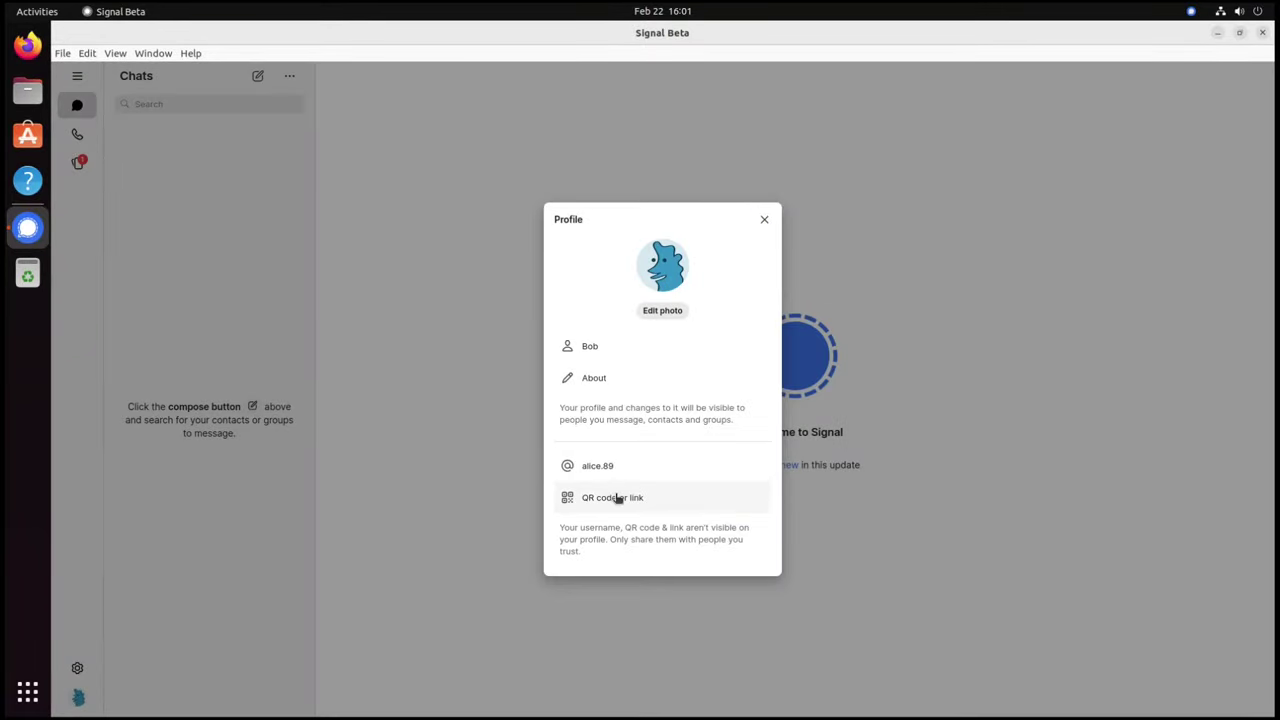
click(617, 498)
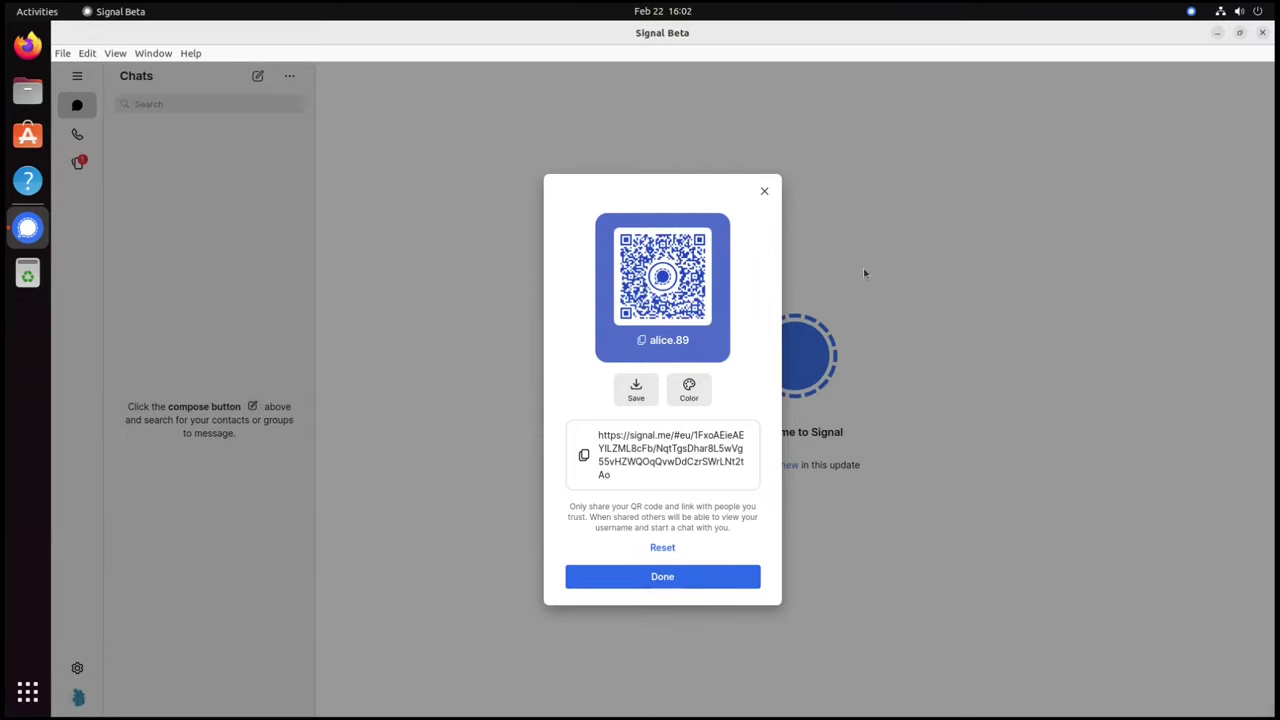
click(764, 191)
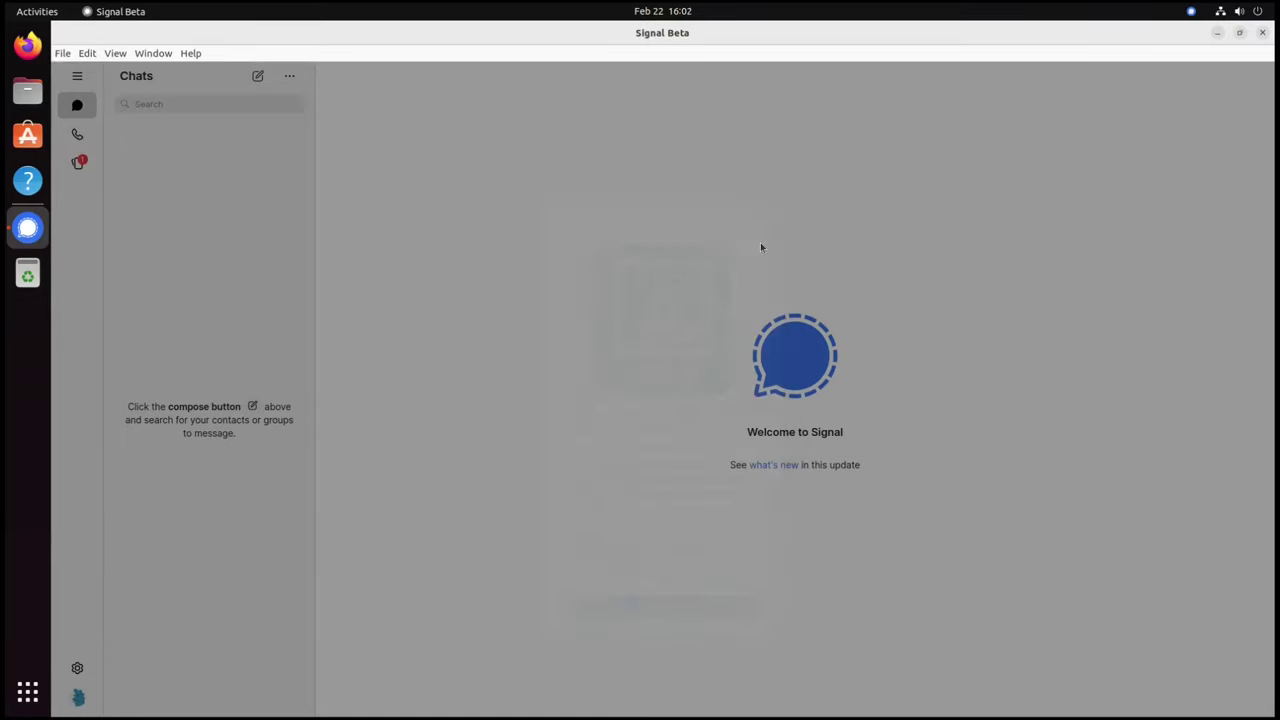
Step: Try to find the contact by username for a new chat, entering the name and 96 without a dot
click(258, 78)
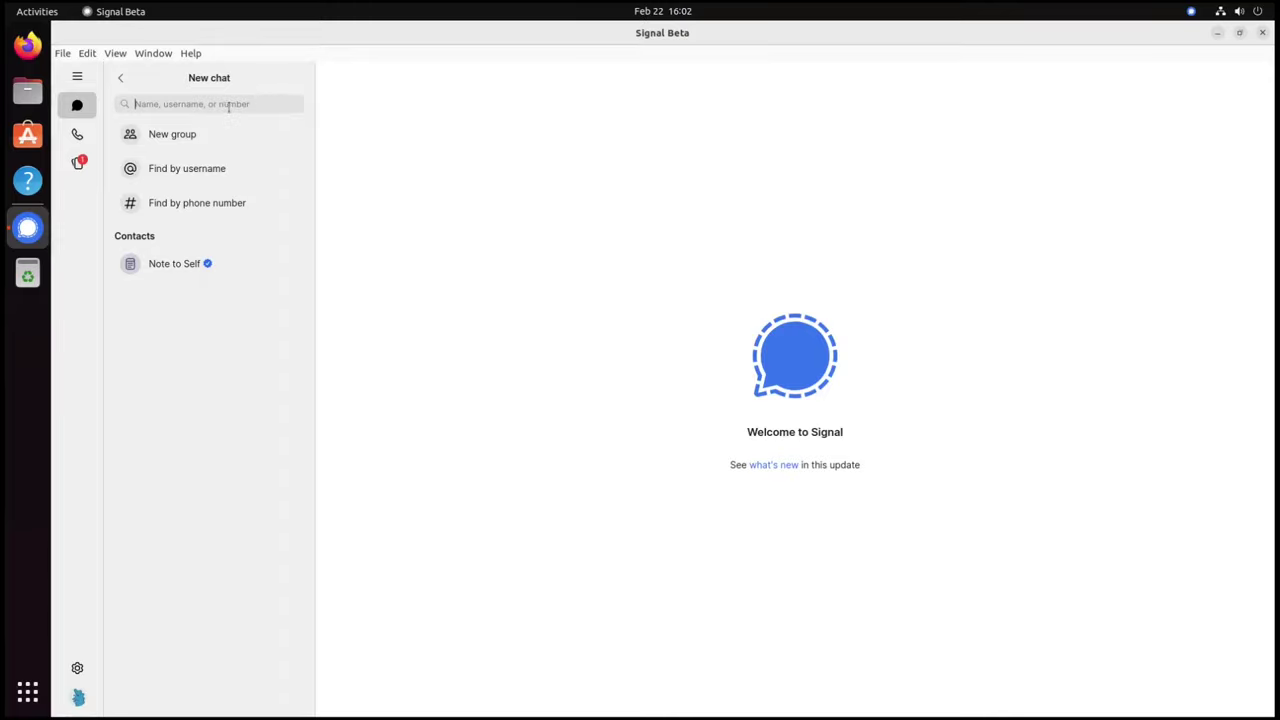
click(209, 171)
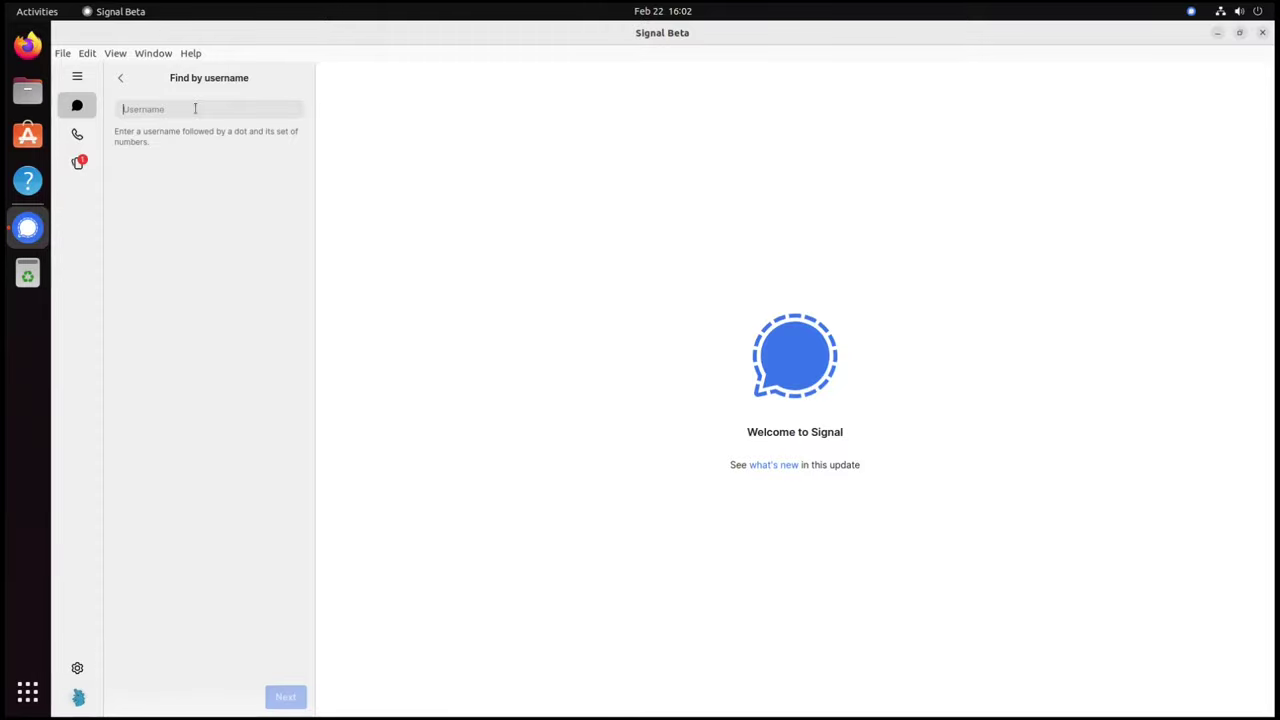
text(alice96)
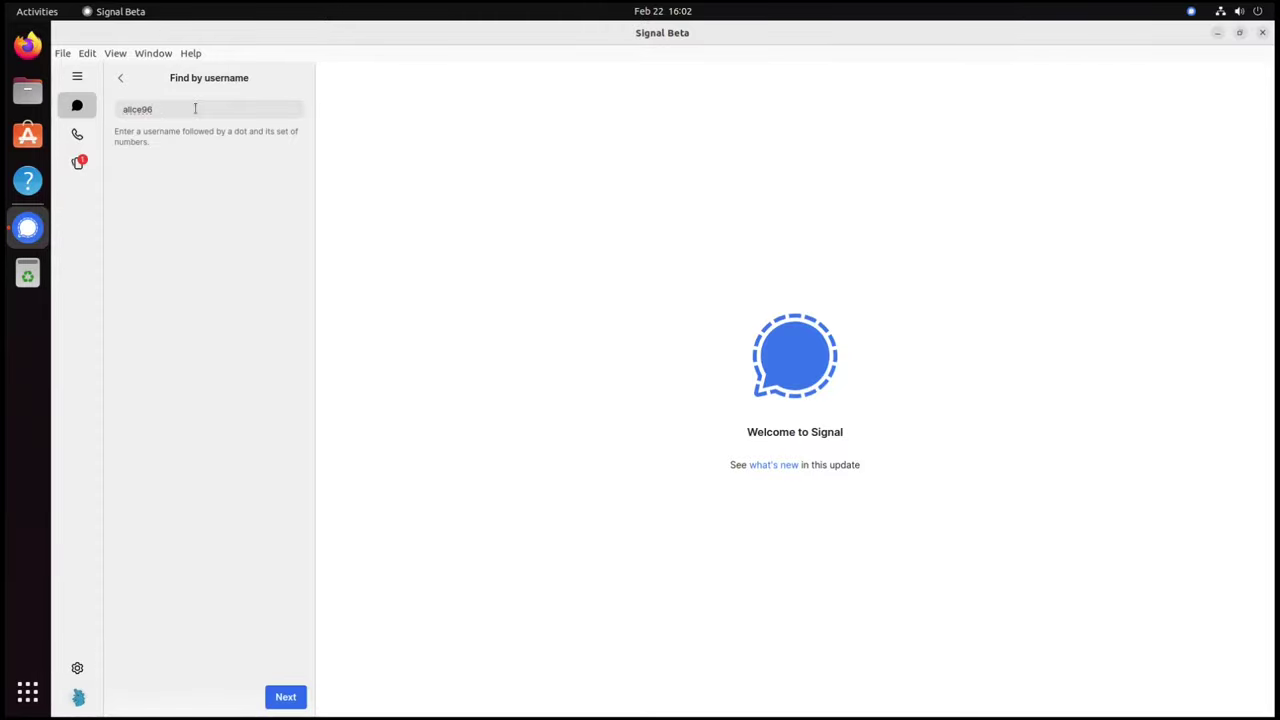
key(Return)
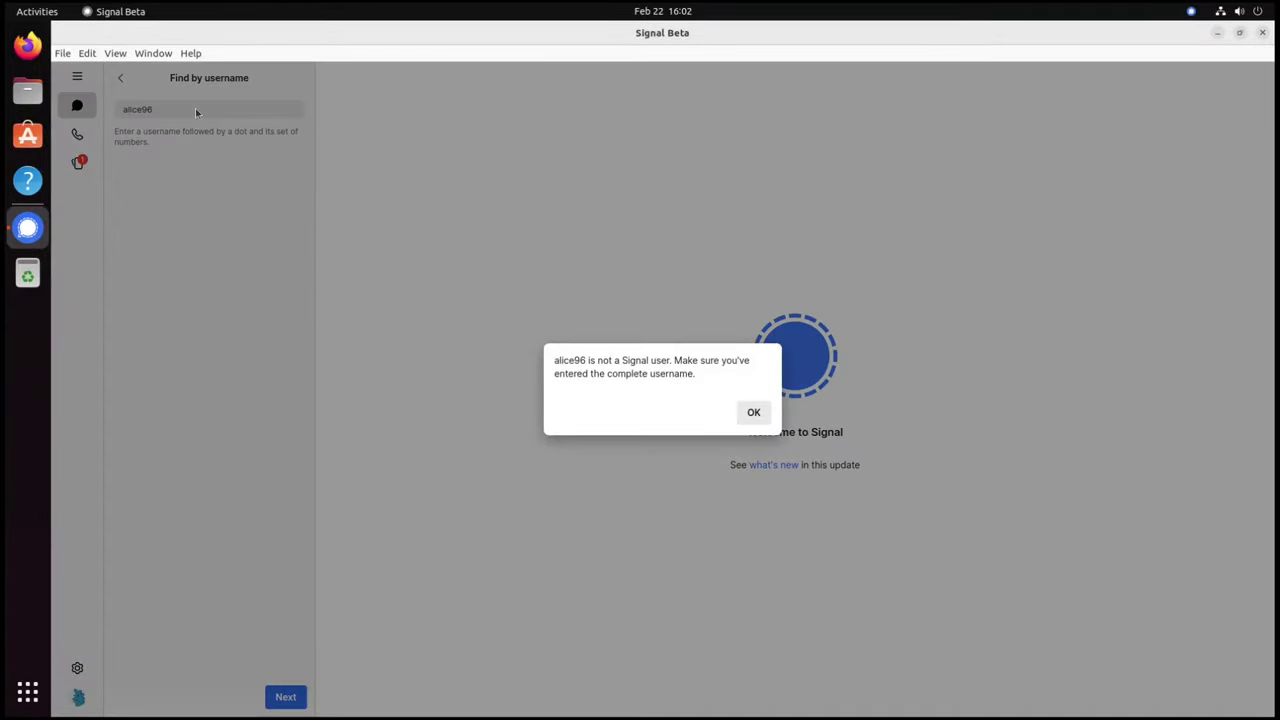
key(Return)
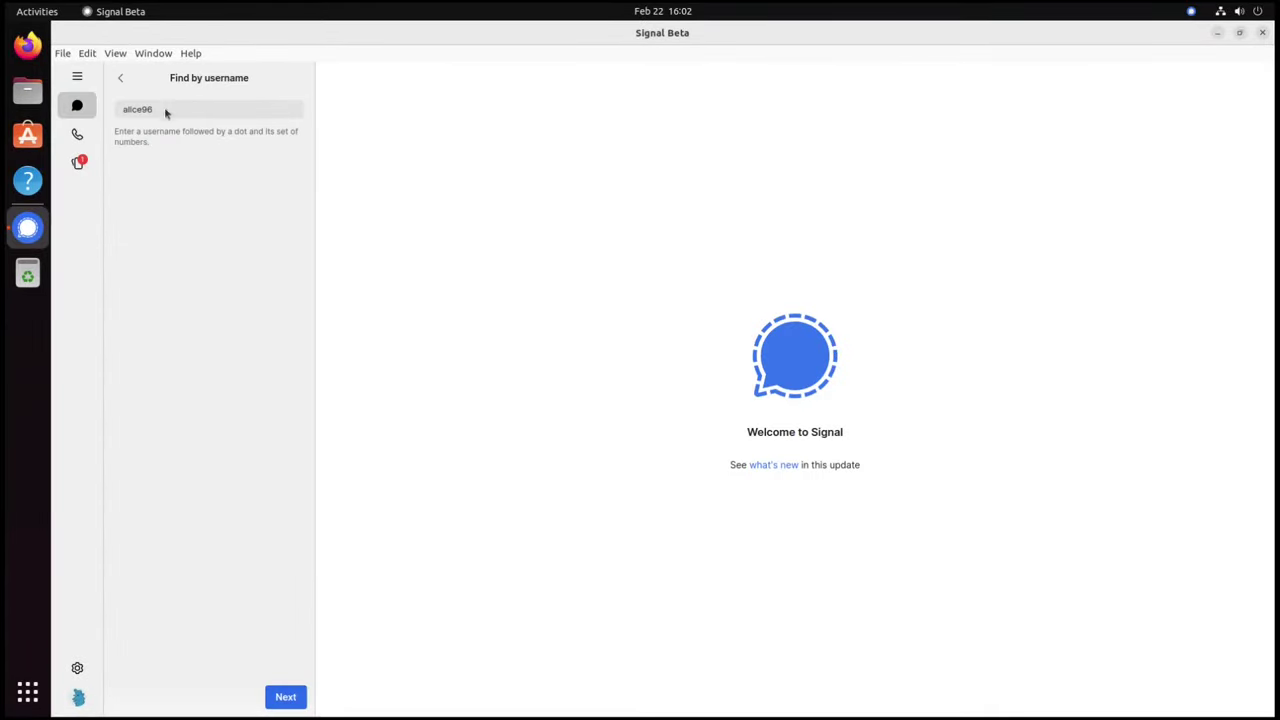
Step: Insert the missing dot before 96 in the username, open the contact's chat, and send the message "hello"
click(150, 112)
text(.)
key(Return)
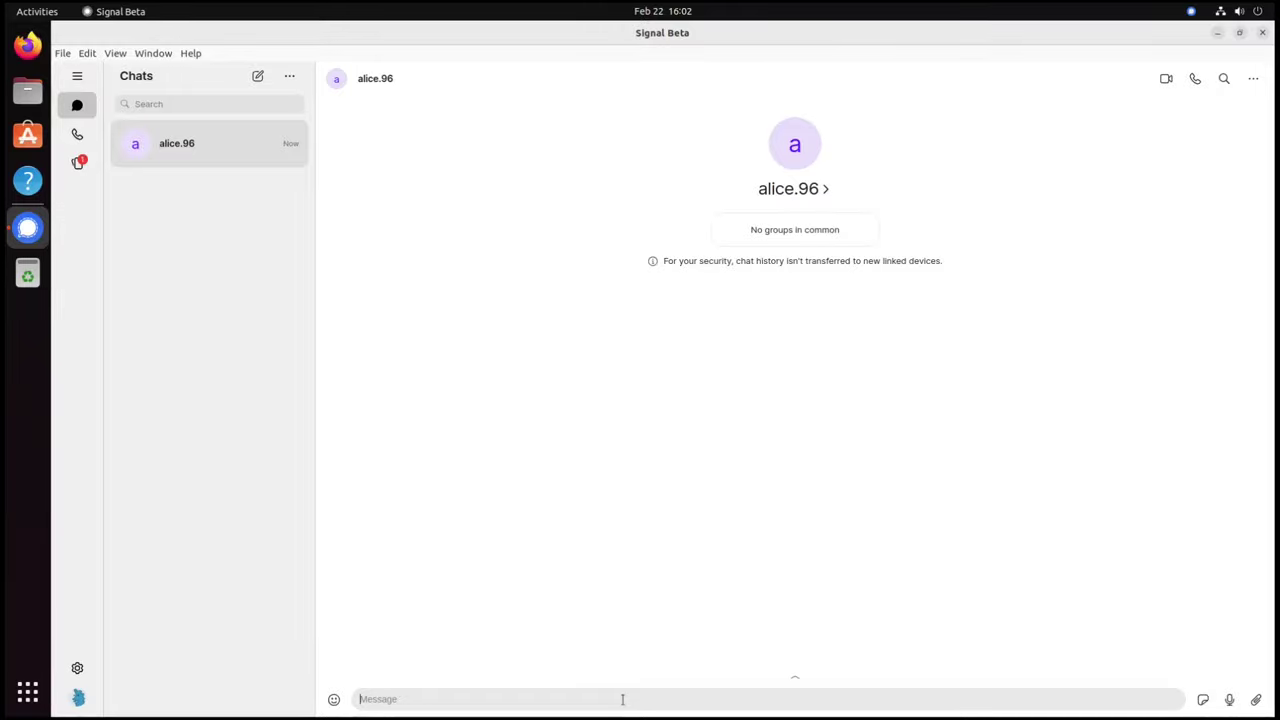
text(hello)
key(Return)
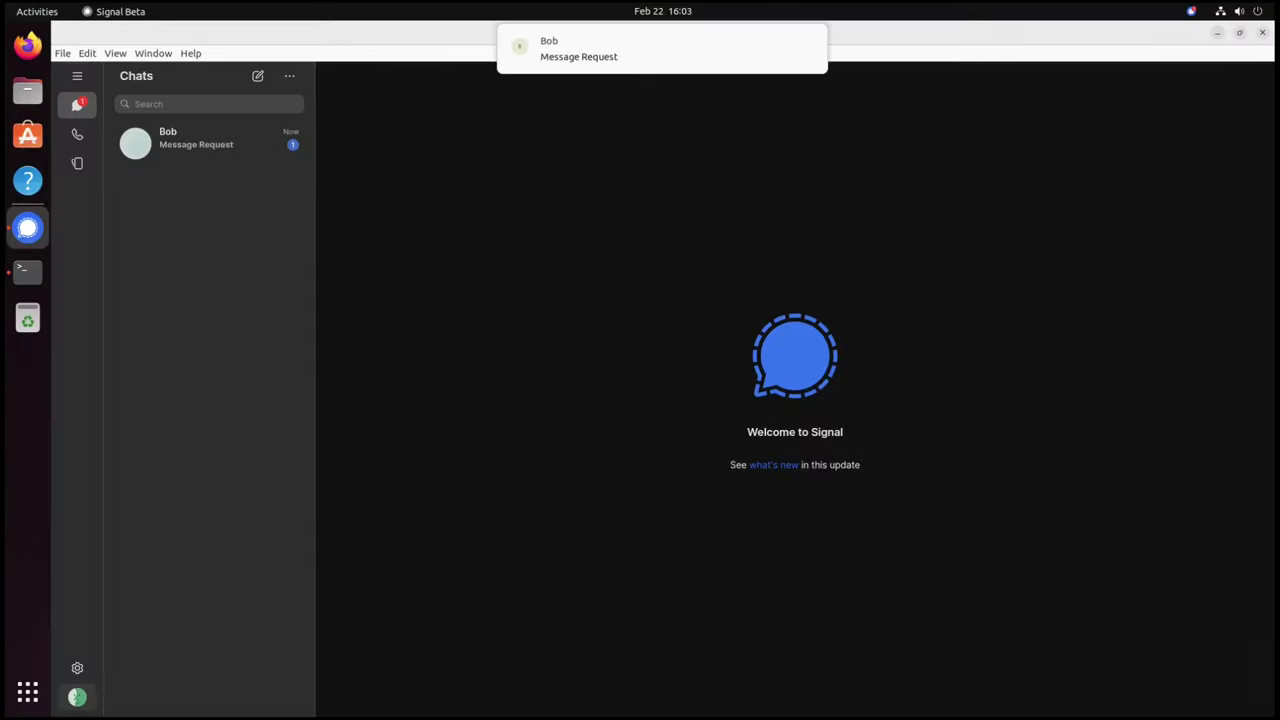
Step: Accept the incoming message request in the other account and reply "how are you" followed by the sender's first name
click(188, 145)
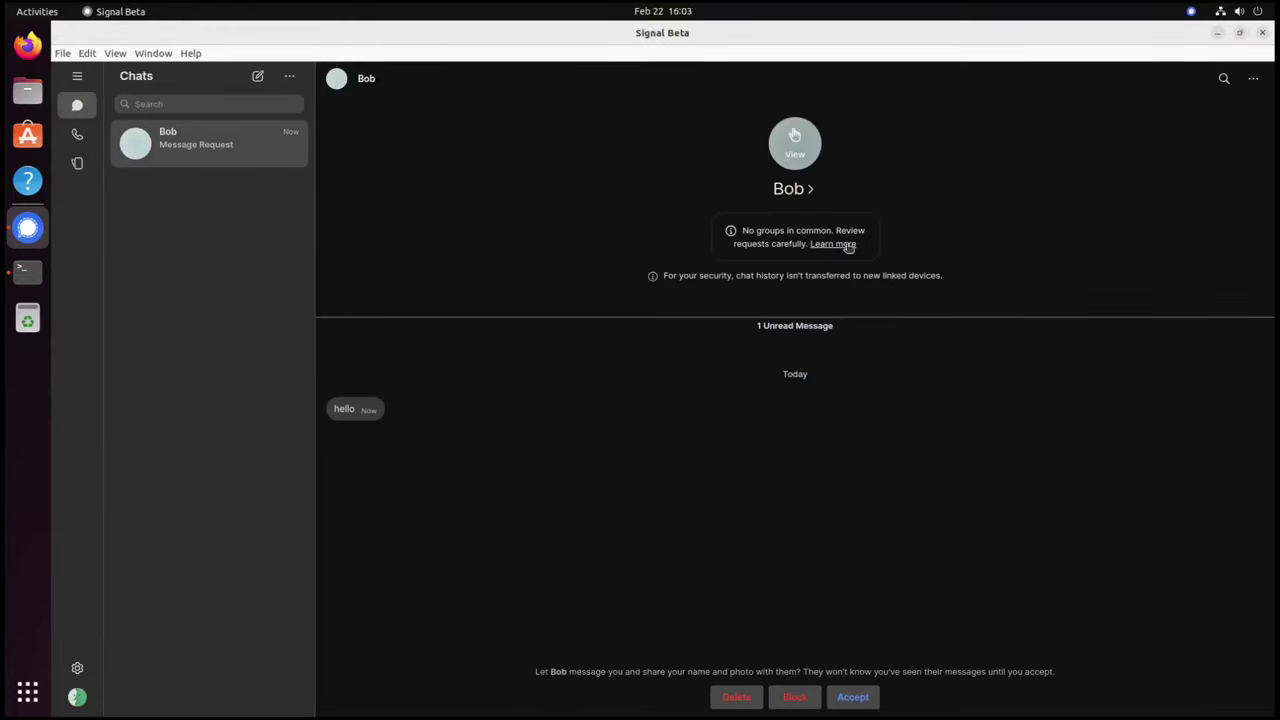
click(853, 697)
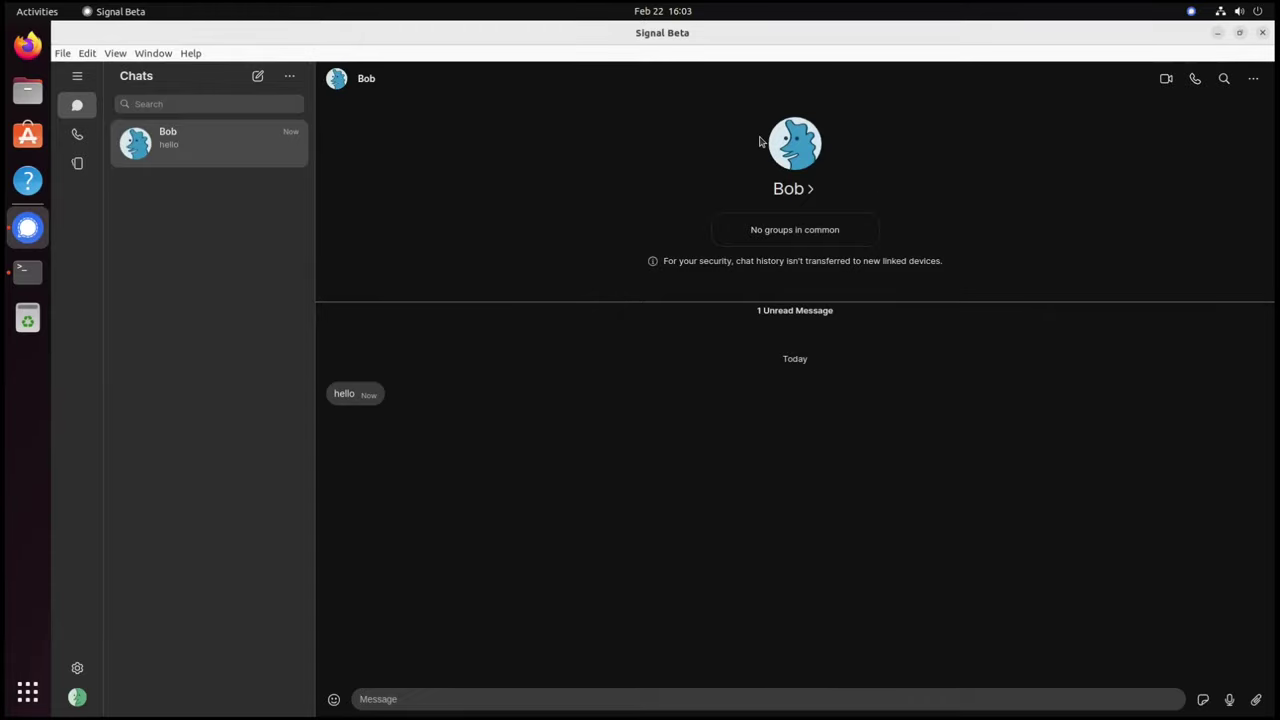
click(485, 697)
text(how are you bob)
key(Return)
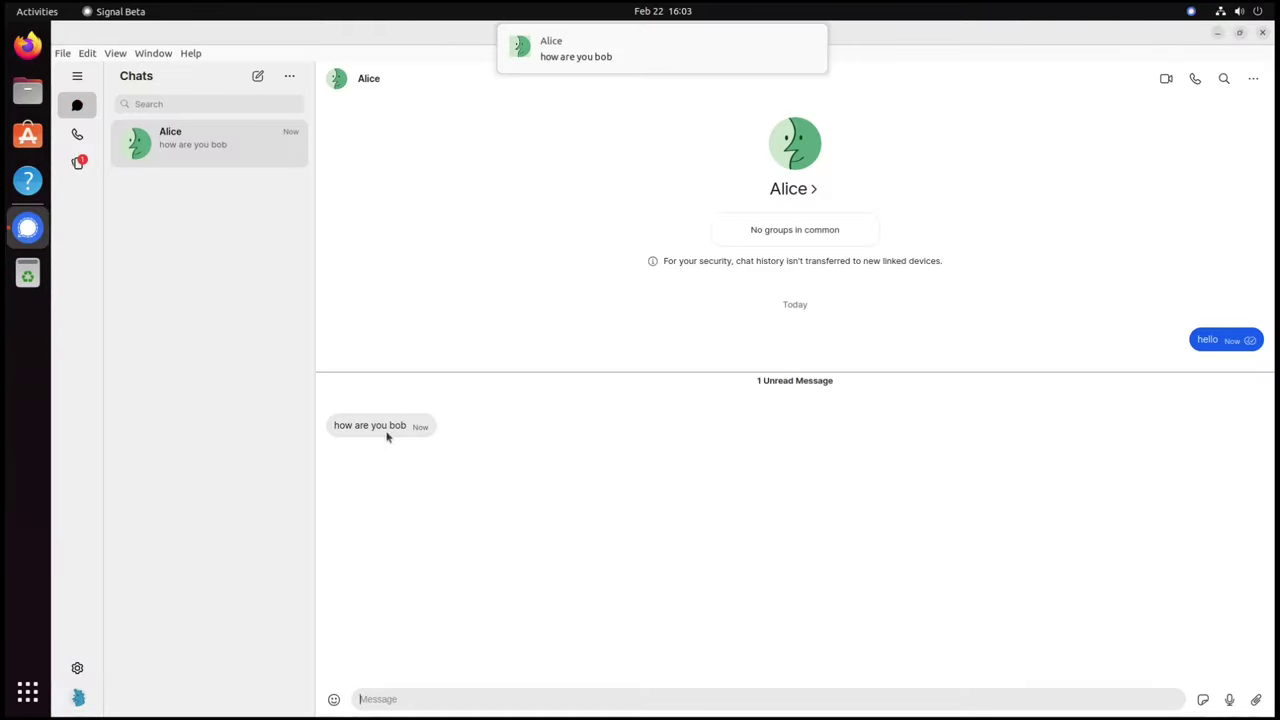
Step: Open the other person's contact details from the conversation in each of the two accounts
click(805, 190)
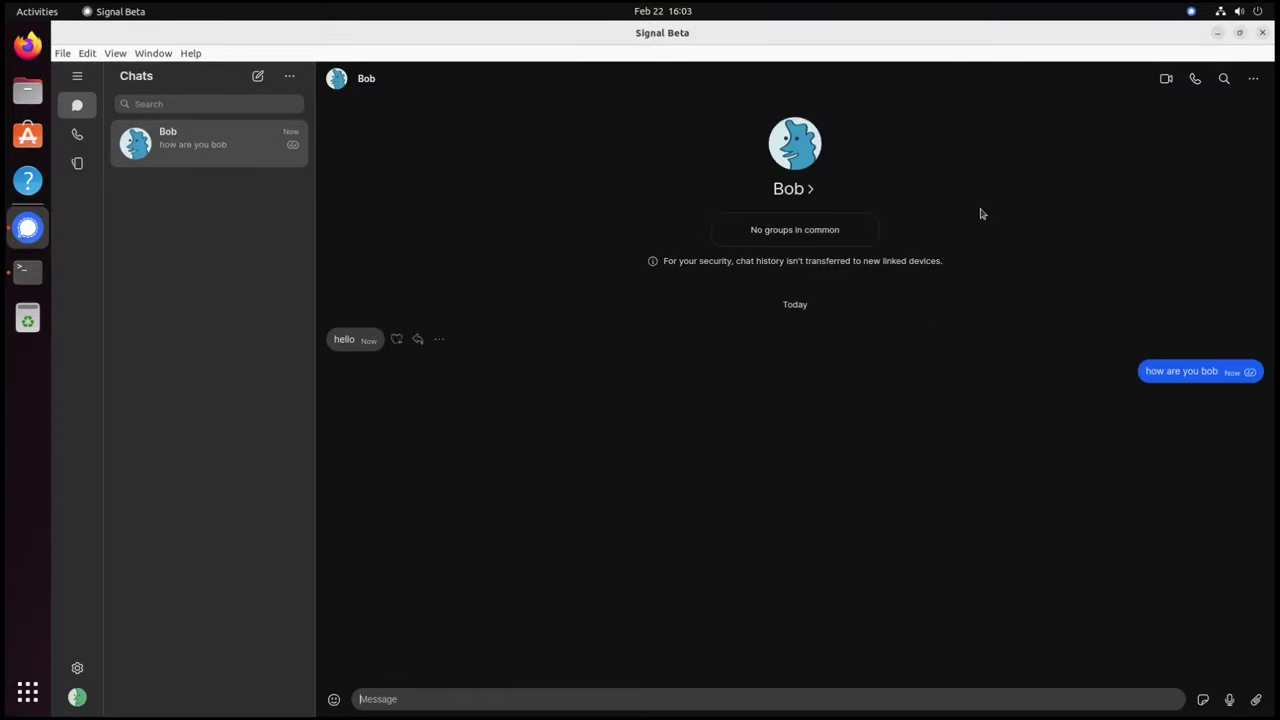
click(809, 190)
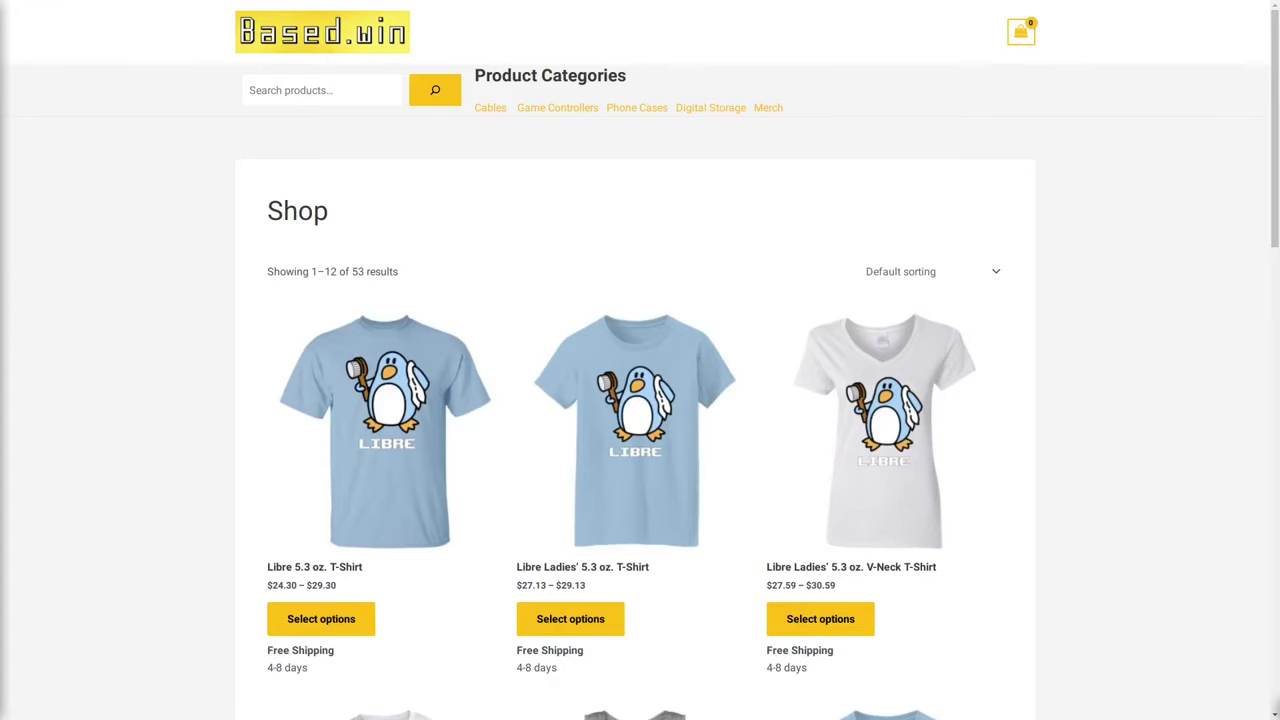
scroll(640, 360, down, 5)
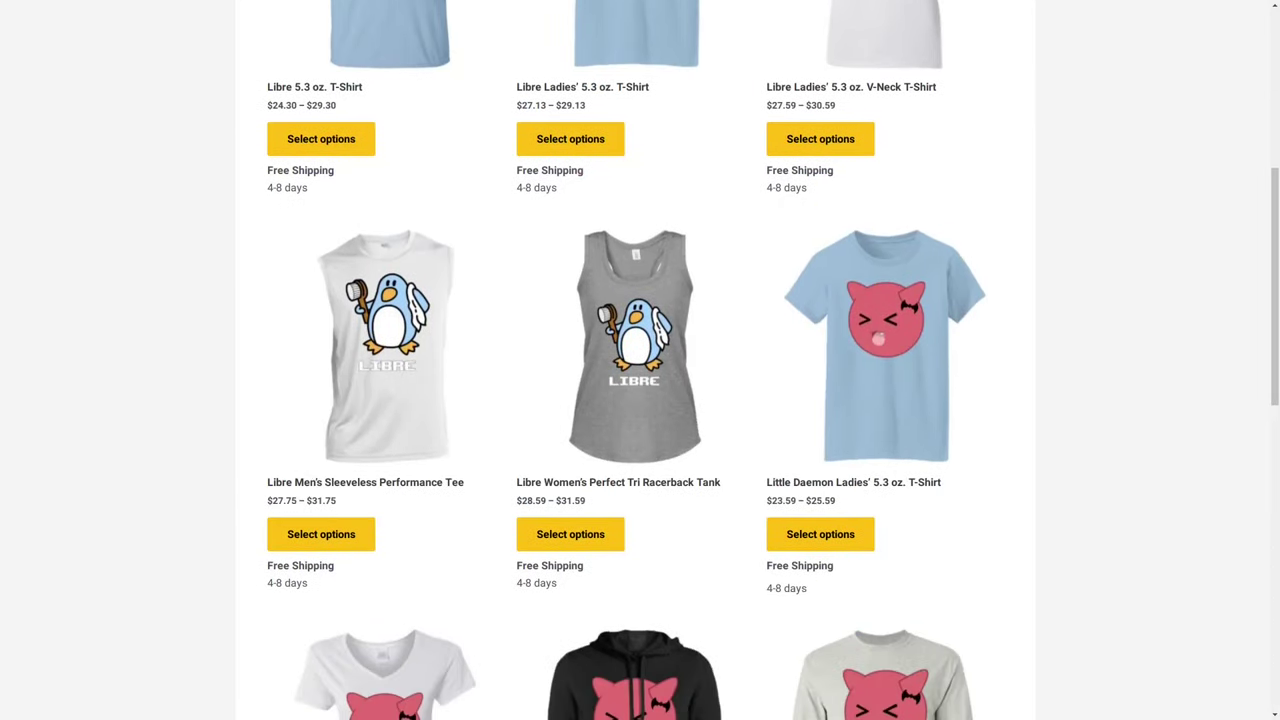
scroll(640, 360, down, 9)
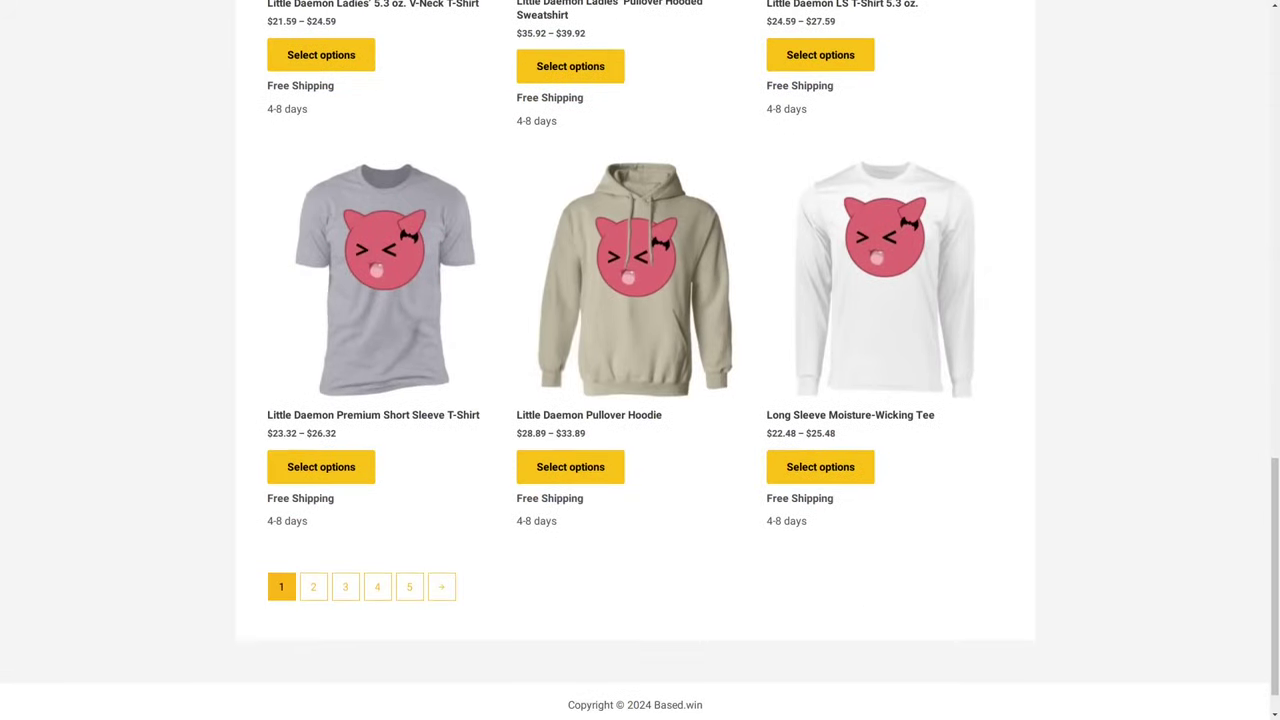